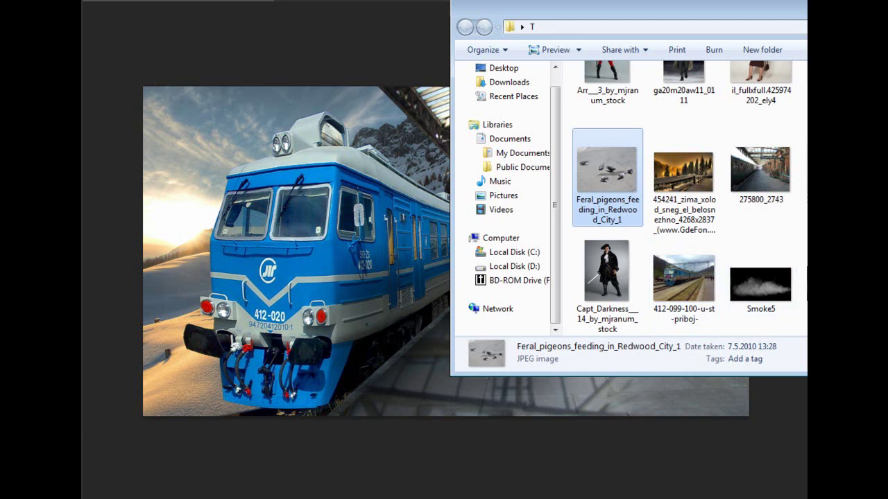
Step: Place the il_fullxfull photo of the woman in the brown suit on the platform and scale it up
scroll(687, 195, down, 1)
drag(753, 142, 368, 285)
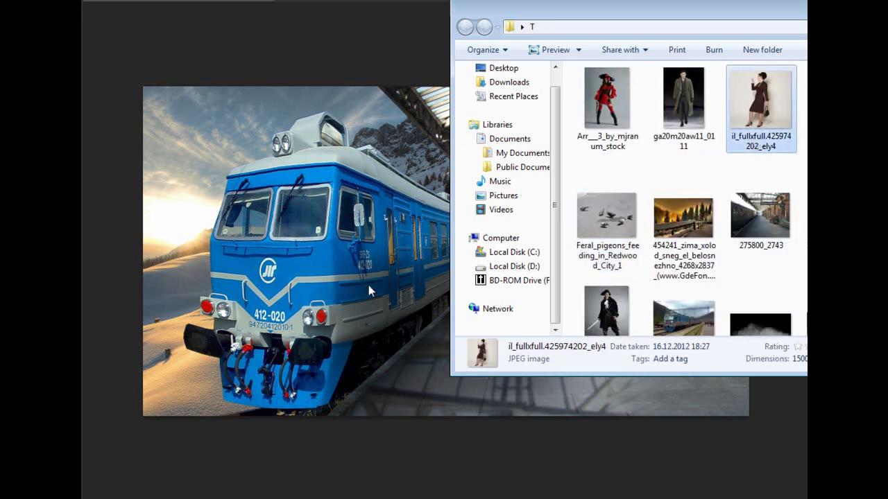
drag(479, 280, 498, 316)
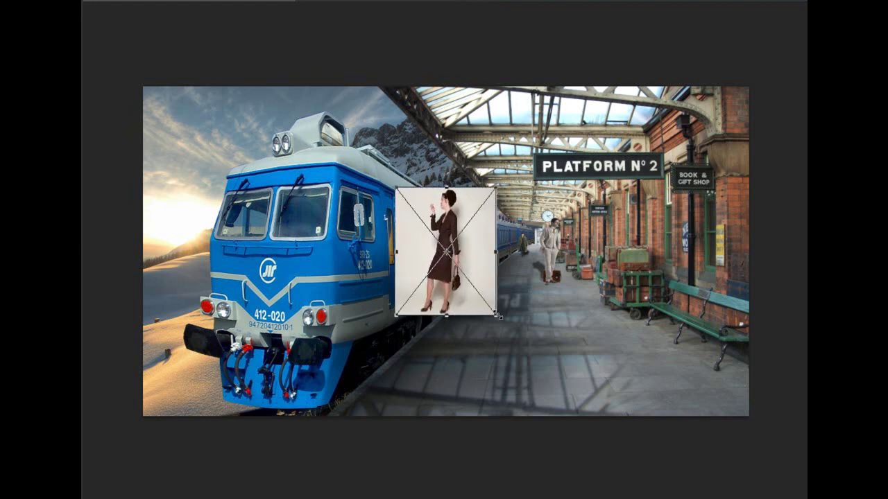
key(Return)
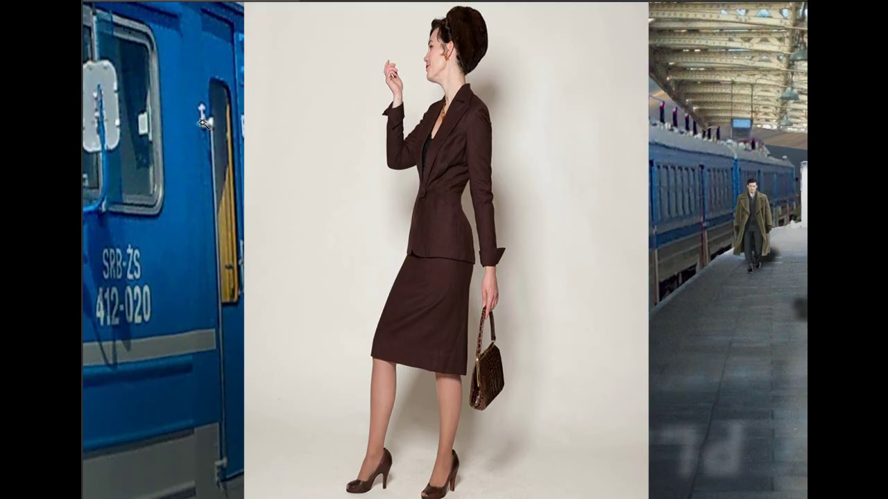
Step: Magic Wand the white studio backdrop, rasterize the woman's layer and delete the backdrop
click(614, 210)
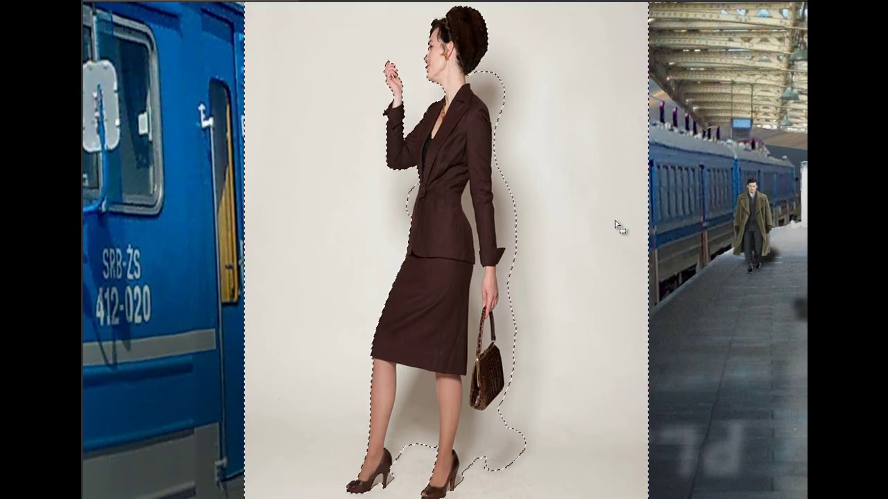
right_click(742, 3)
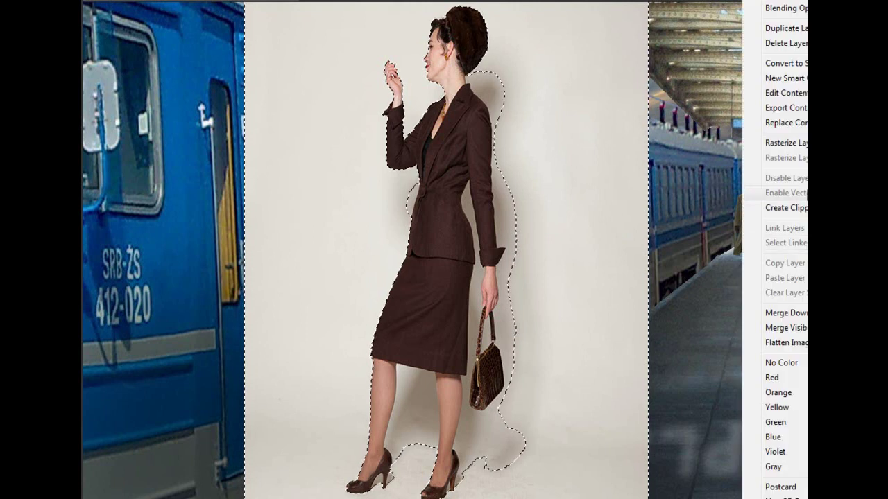
click(801, 142)
key(Delete)
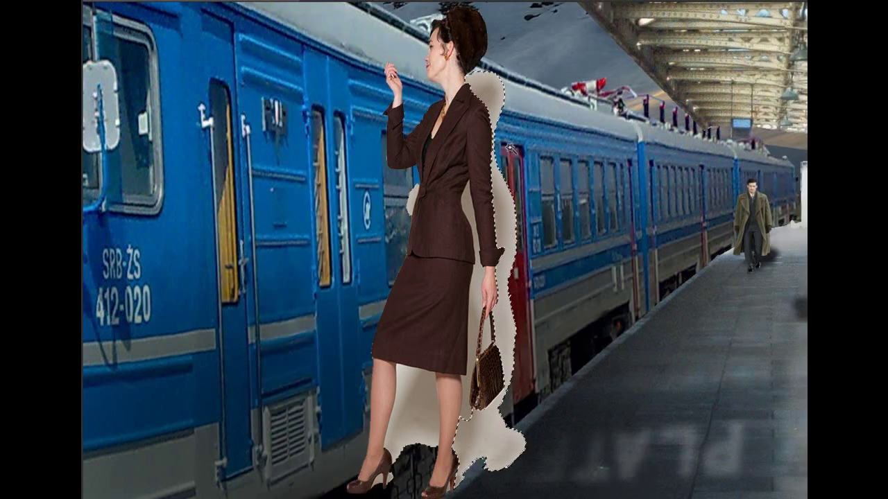
Step: Fill the leftover white patches near the bag, between her legs and behind her calf
click(479, 276)
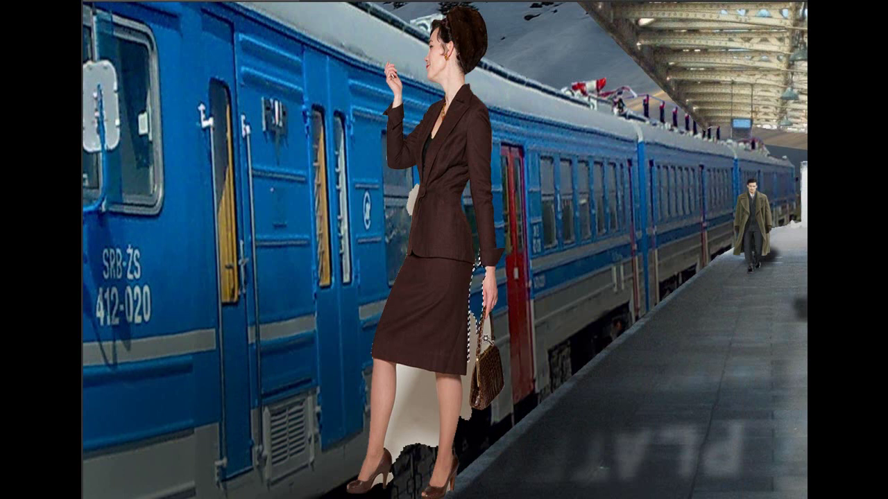
click(407, 402)
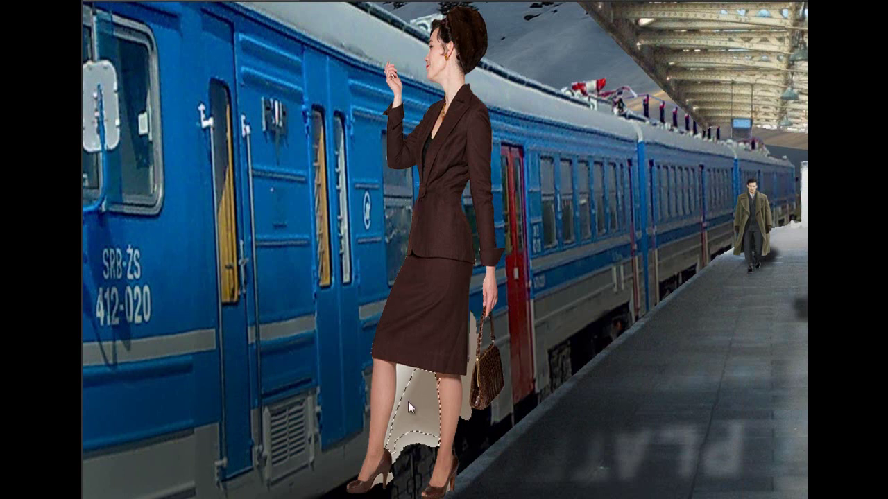
key(Delete)
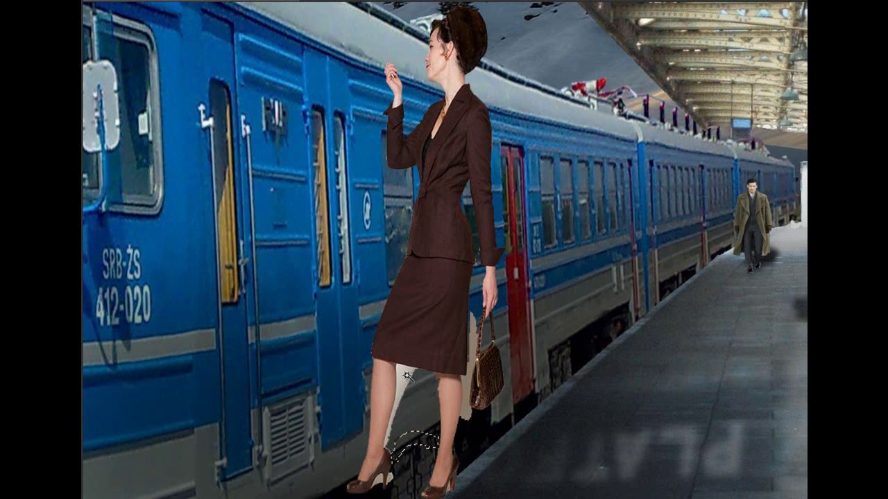
click(406, 375)
key(Delete)
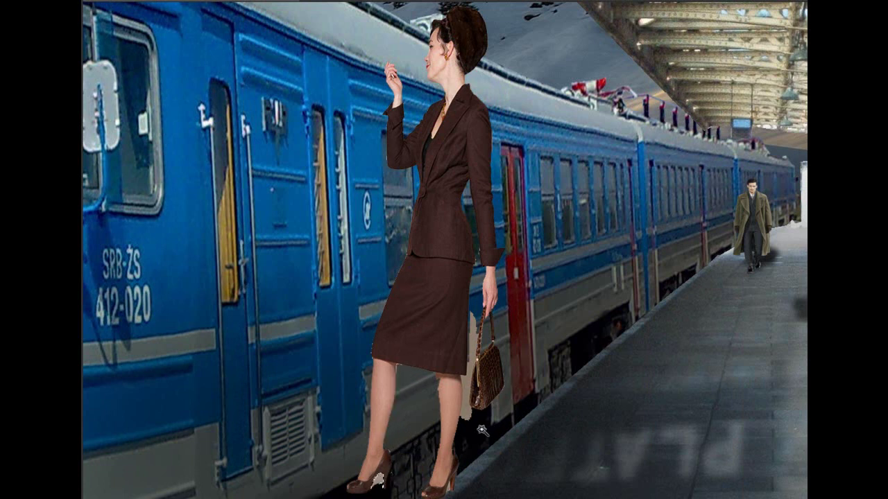
drag(471, 410, 471, 414)
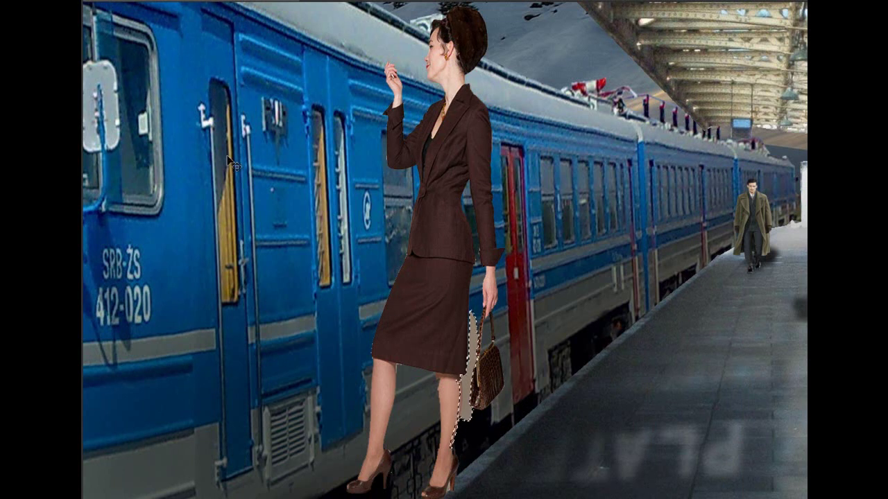
key(ctrl+plus)
key(ctrl+plus)
key(ctrl+plus)
Step: Outline the leftover light patch between the skirt hem, leg and handbag with the Polygonal Lasso
scroll(392, 66, down, 2)
scroll(490, 407, down, 3)
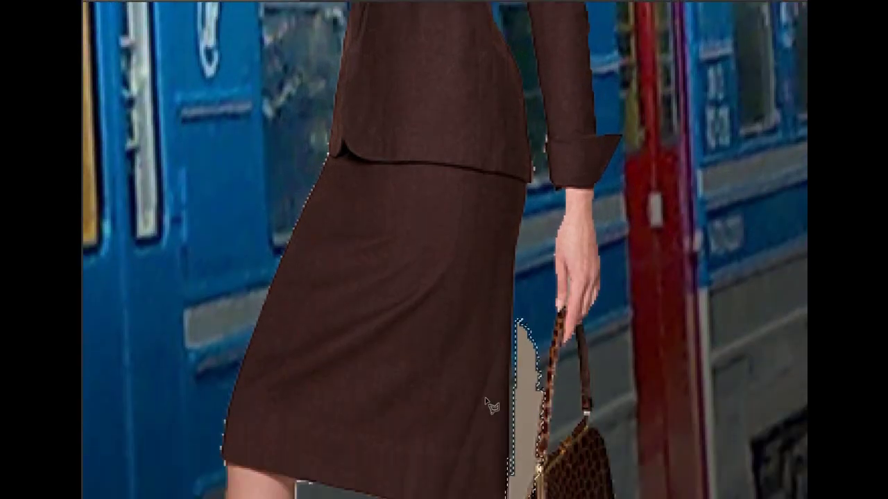
scroll(490, 406, down, 2)
scroll(490, 406, down, 1)
mouse_move(520, 224)
mouse_down()
mouse_move(512, 360)
mouse_move(491, 405)
mouse_up()
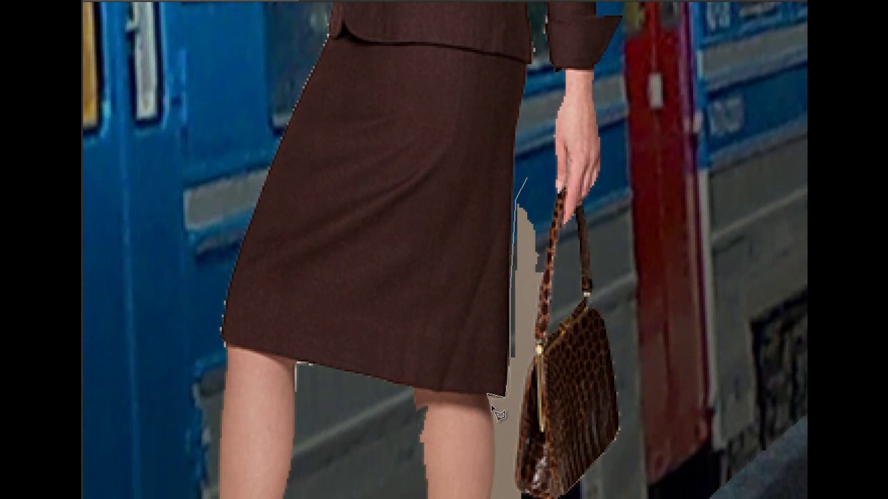
mouse_move(494, 411)
mouse_down()
mouse_move(517, 496)
mouse_move(492, 422)
mouse_move(519, 483)
mouse_move(530, 413)
mouse_move(522, 332)
mouse_move(549, 181)
mouse_move(527, 87)
mouse_up()
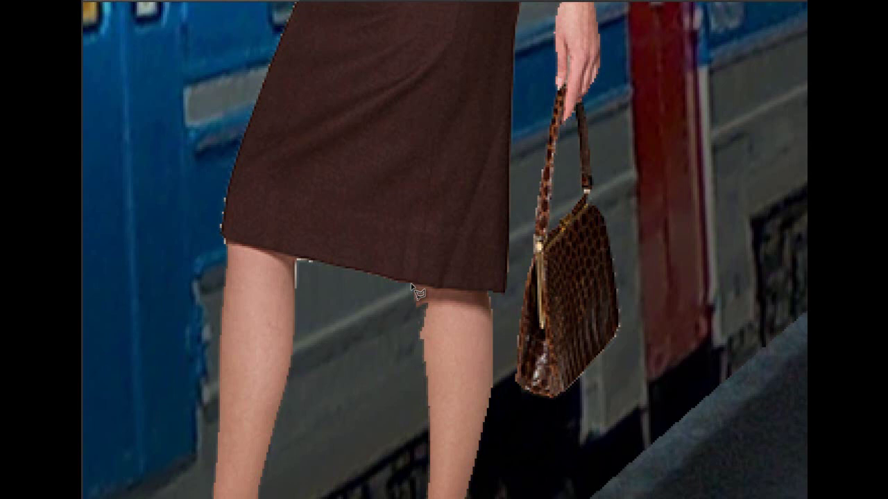
click(411, 285)
click(434, 368)
click(458, 300)
click(412, 285)
Step: Smudge the leg edge into the train background with the Smudge Tool, then deselect
right_click(78, 244)
right_click(78, 226)
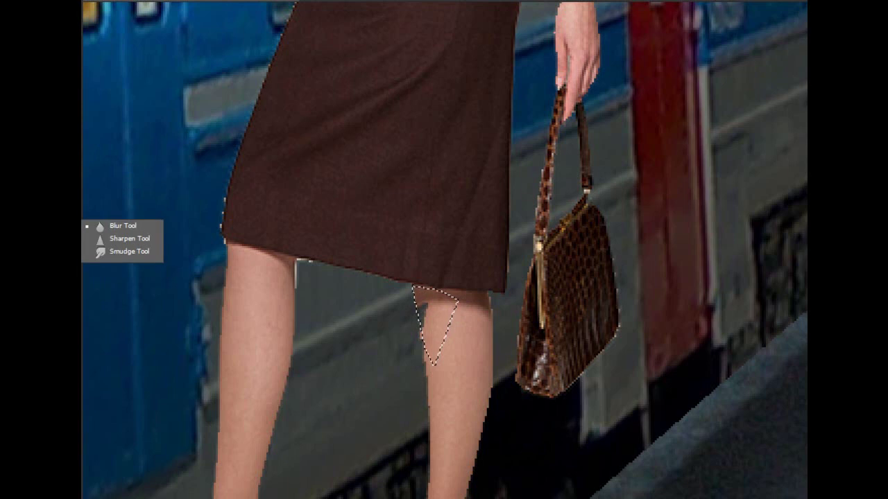
click(102, 256)
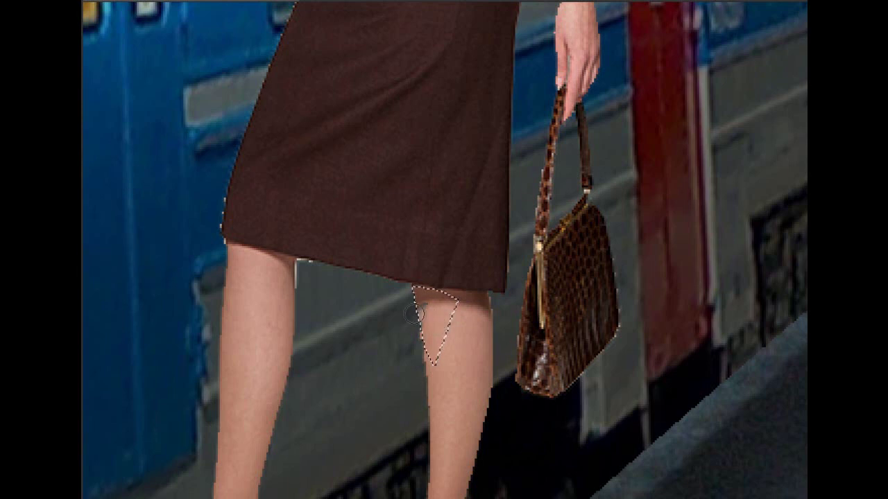
key(ctrl+d)
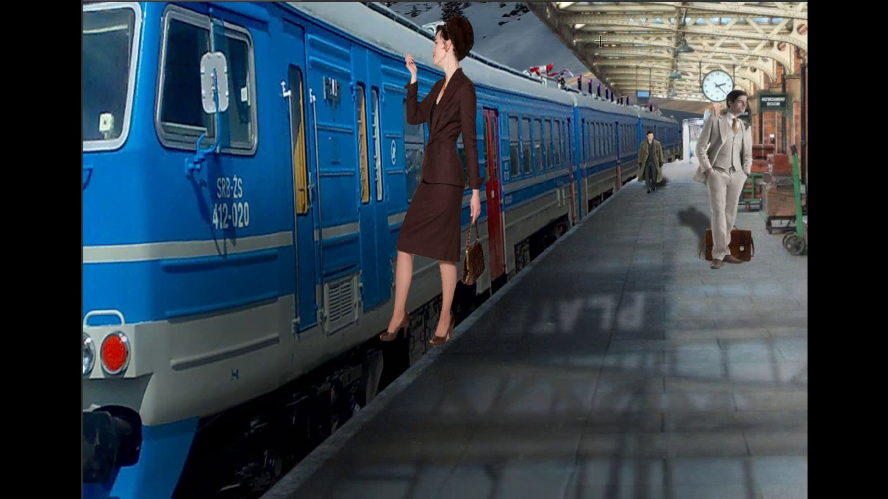
Step: Move the woman beside the light-suited man and scale her down so her feet match his
key(ctrl+t)
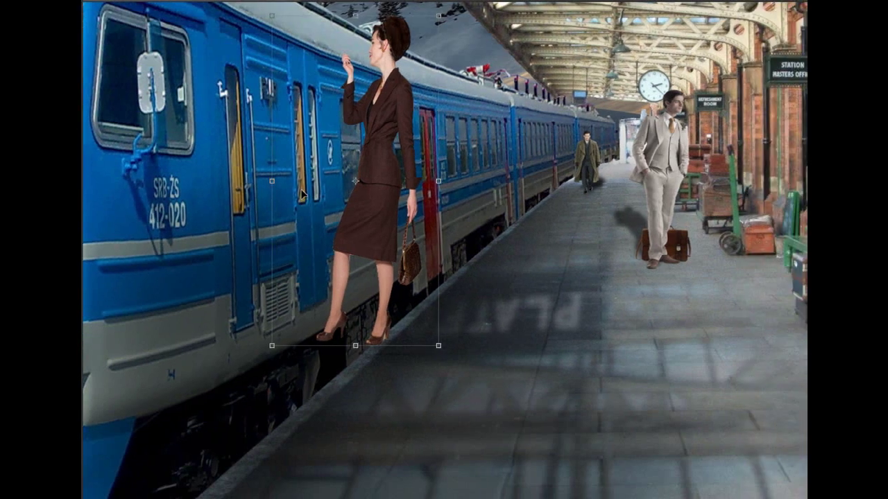
drag(369, 209, 716, 203)
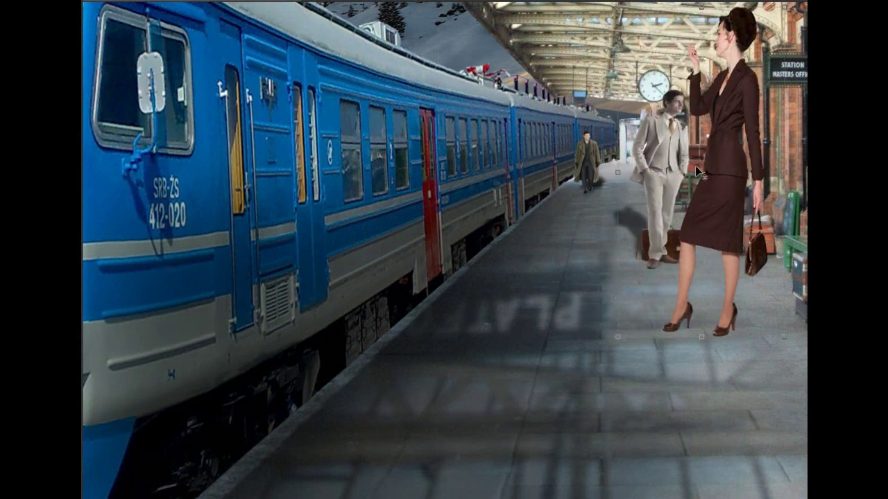
mouse_move(619, 6)
mouse_down()
mouse_move(637, 90)
mouse_move(789, 142)
mouse_up()
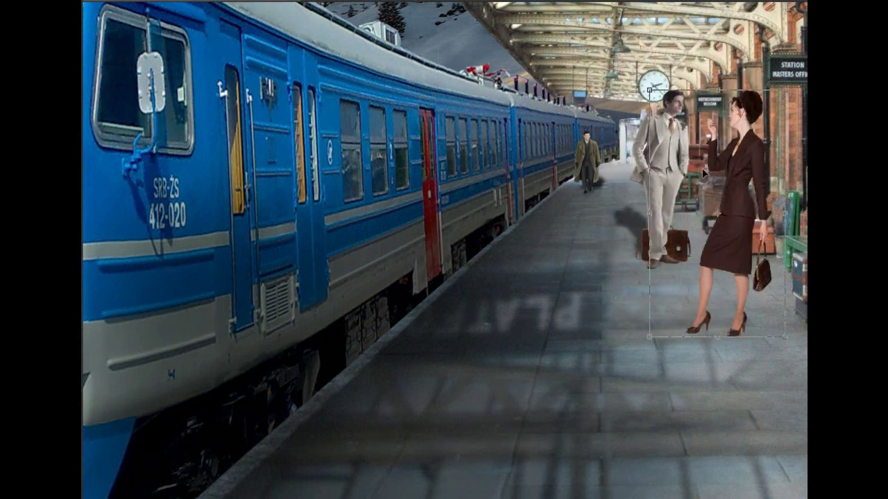
drag(651, 92, 661, 130)
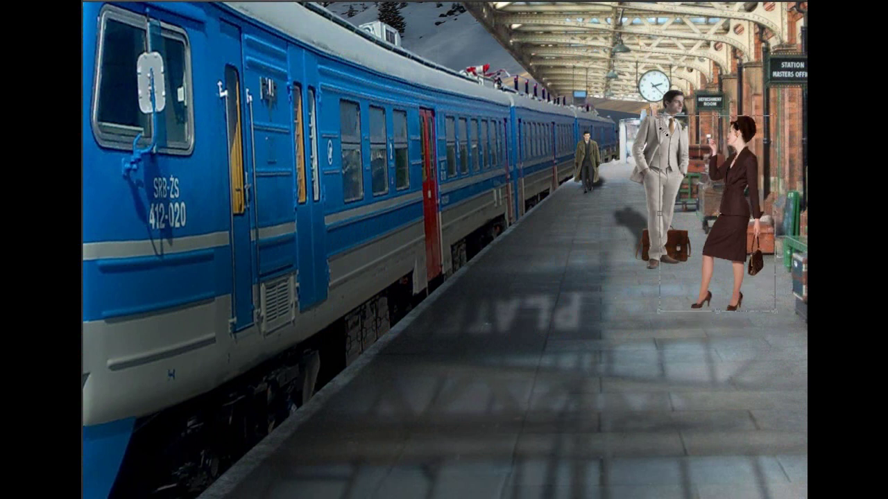
drag(729, 219, 738, 182)
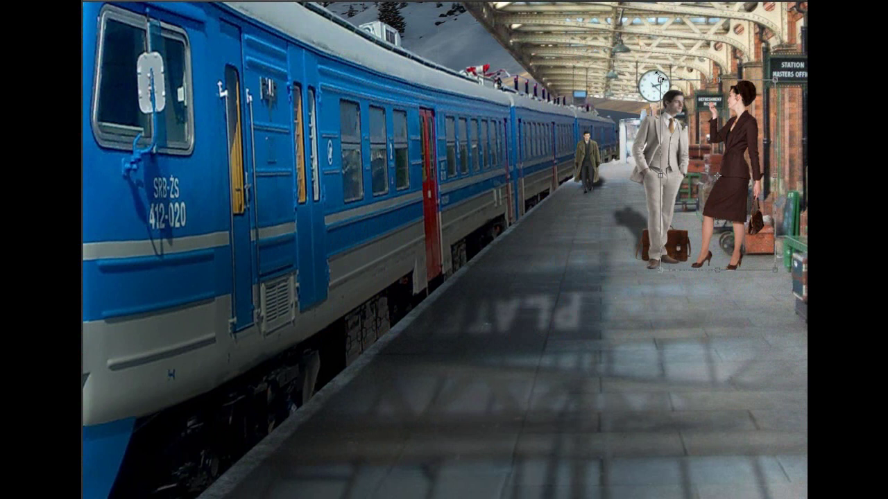
drag(660, 80, 660, 93)
drag(723, 146, 739, 173)
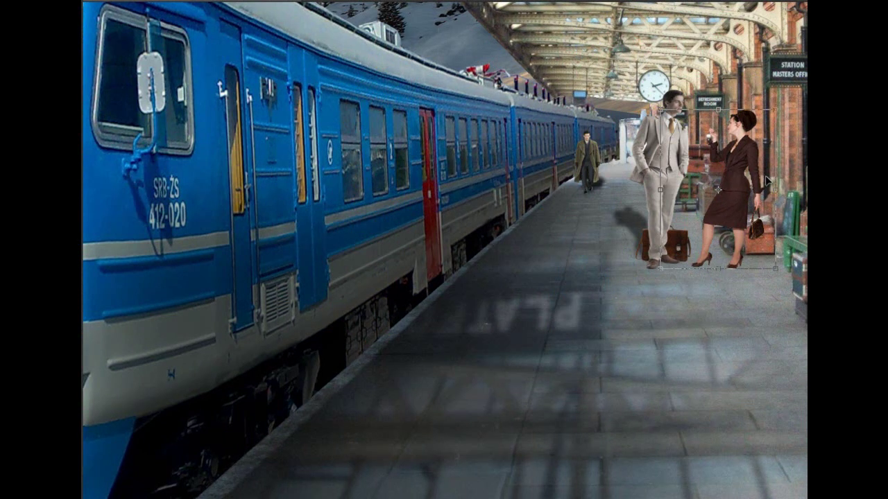
drag(774, 189, 769, 188)
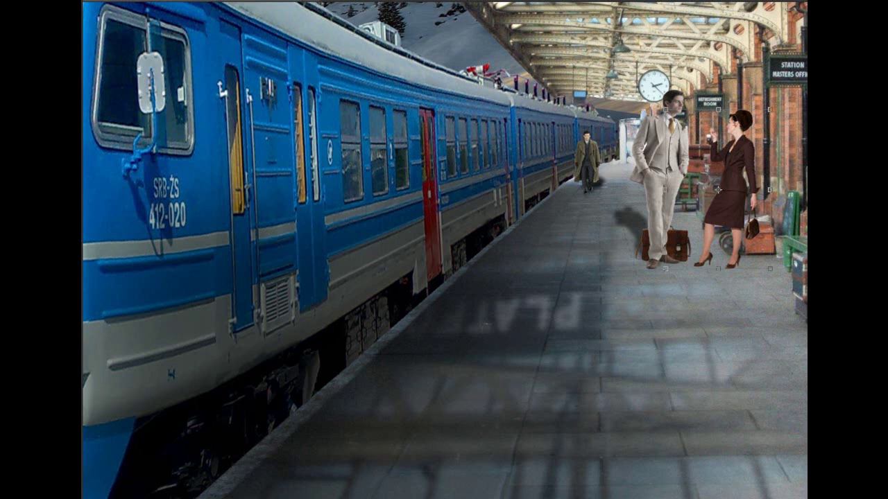
Step: Darken a copy of the woman to a black silhouette with Hue/Saturation and bring the woman in front
click(146, 0)
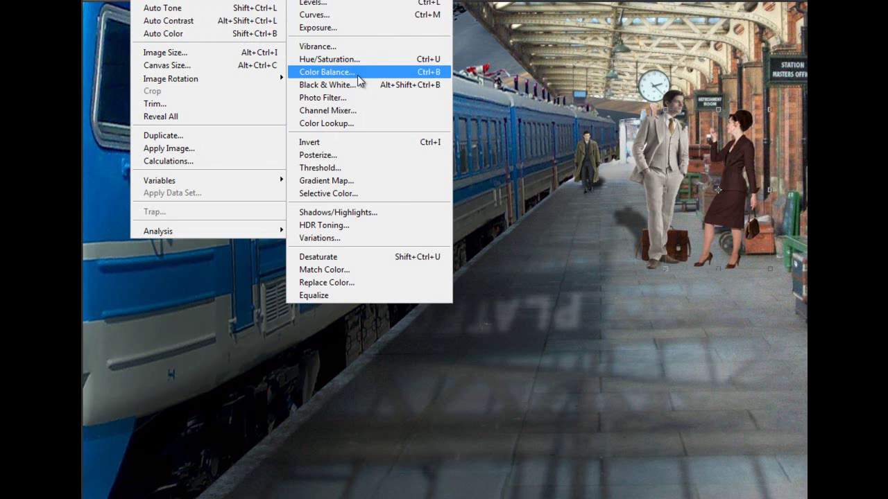
click(355, 61)
drag(509, 222, 362, 221)
key(Return)
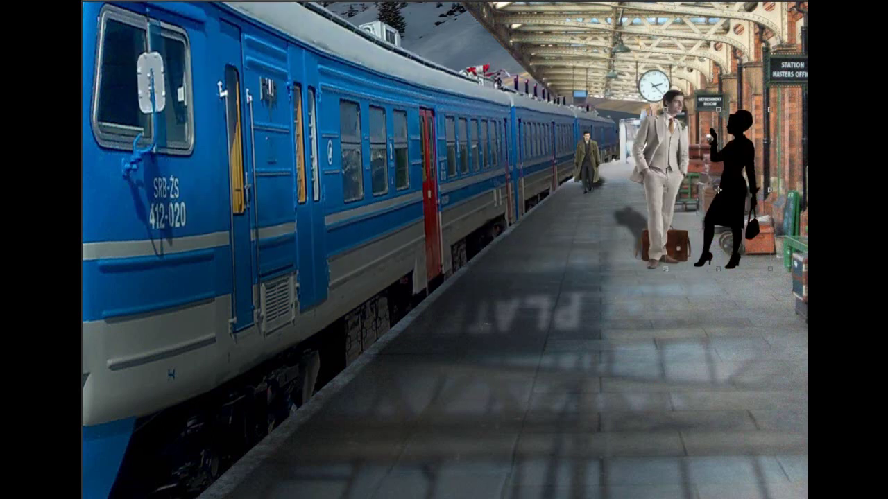
drag(740, 193, 756, 194)
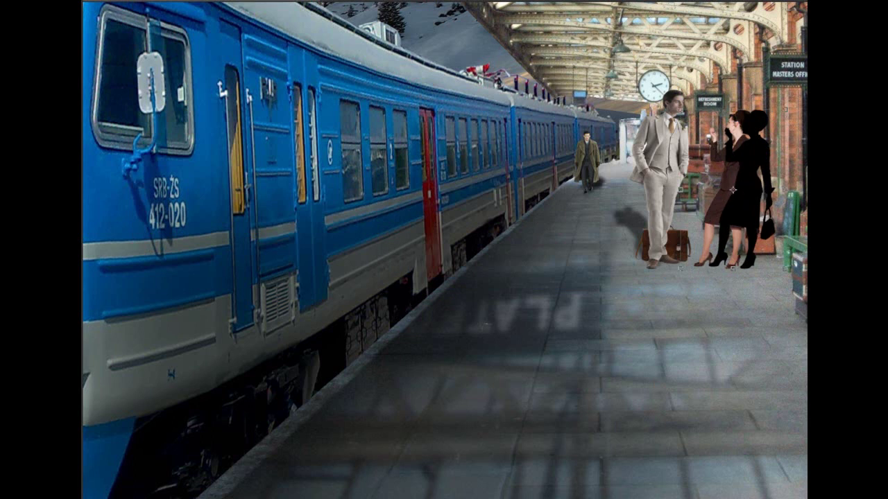
key(ctrl+bracketright)
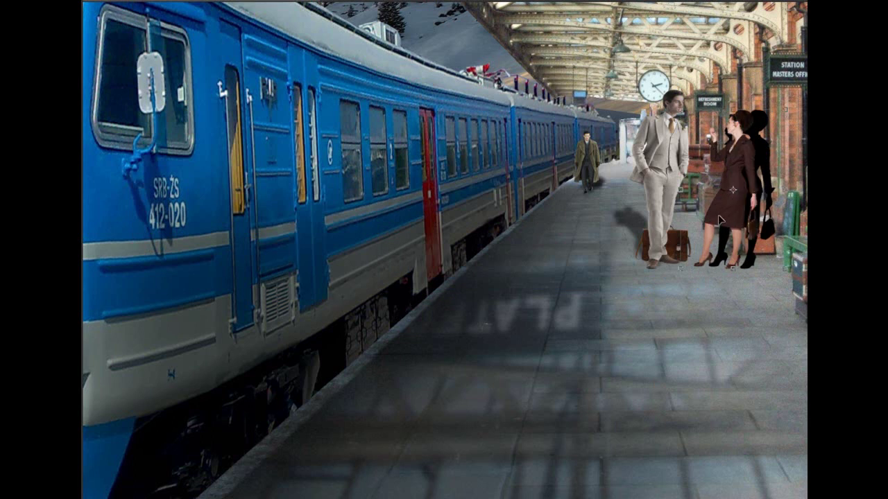
drag(719, 219, 721, 229)
Step: Skew the black silhouette diagonally so it lies flat on the platform beside her feet
click(753, 224)
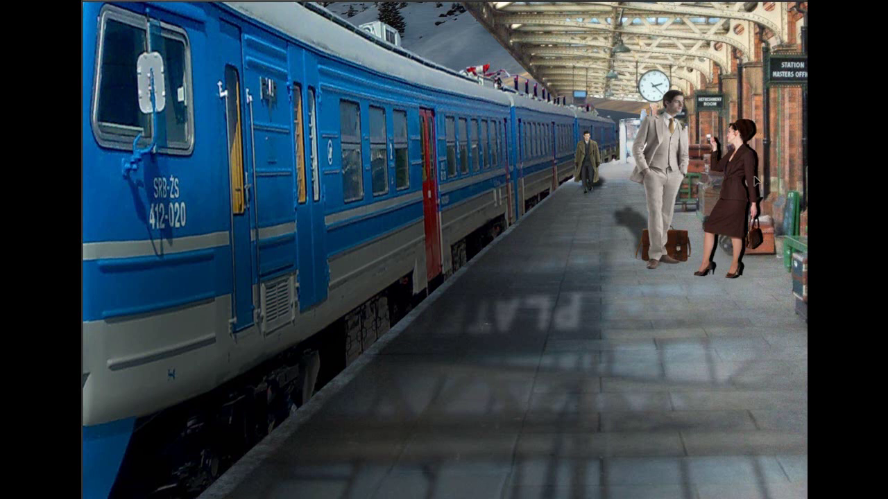
click(756, 164)
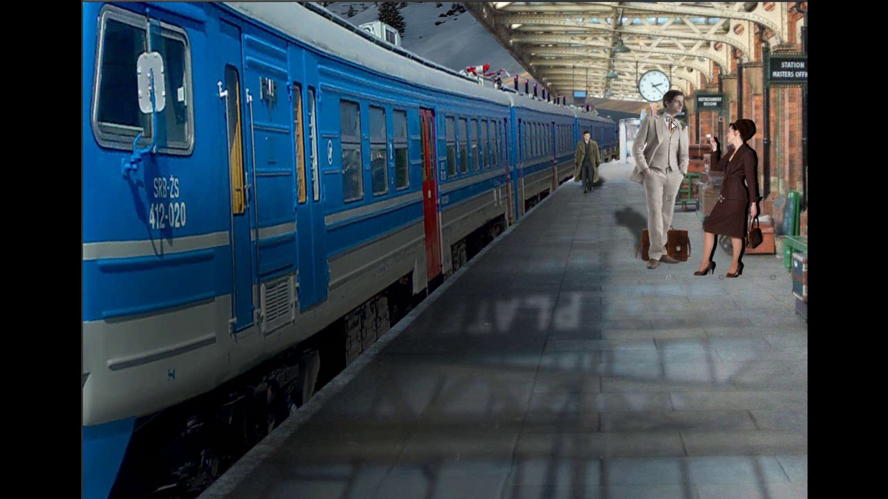
drag(670, 125, 741, 129)
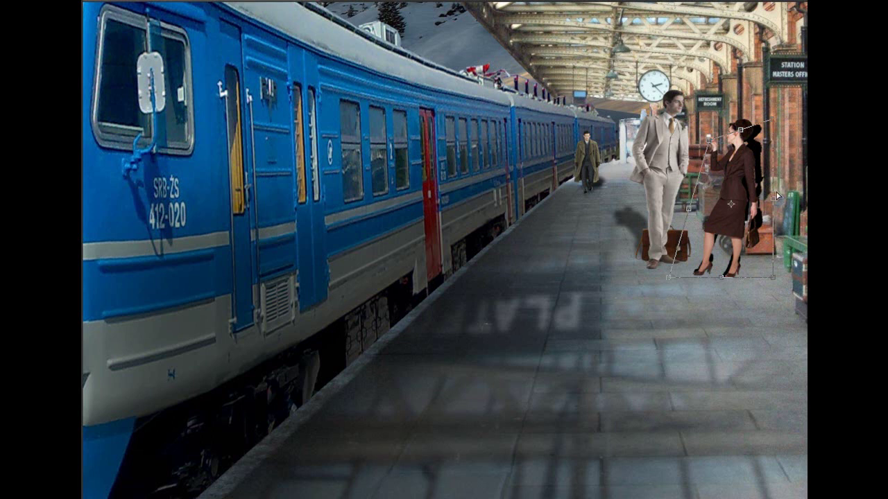
key(Escape)
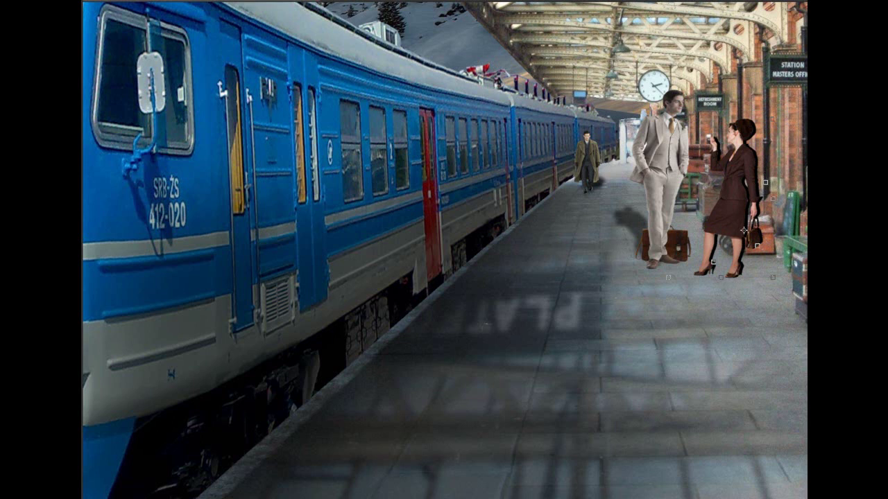
click(610, 175)
drag(668, 120, 720, 180)
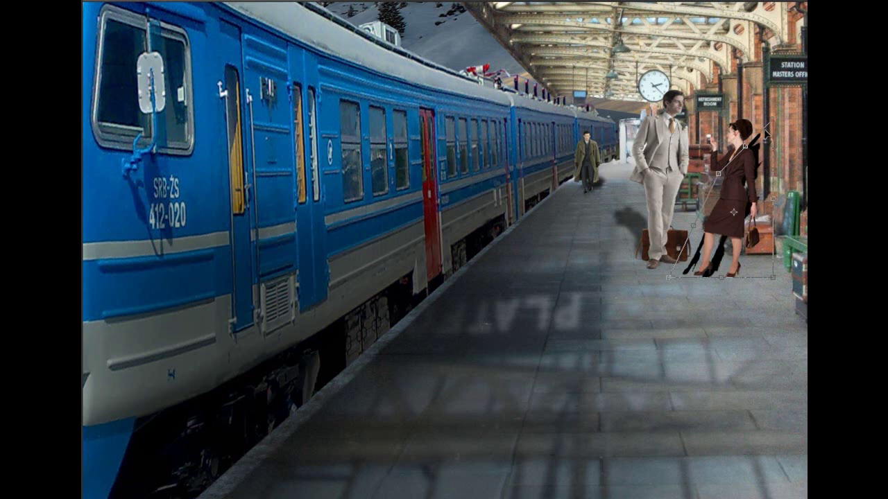
drag(767, 126, 786, 253)
mouse_move(712, 189)
mouse_down()
mouse_move(709, 175)
mouse_move(752, 262)
mouse_move(768, 251)
mouse_move(757, 269)
mouse_up()
Step: Commit the shadow shape and soften it with a low-radius Gaussian Blur
key(Return)
click(281, 2)
mouse_move(277, 91)
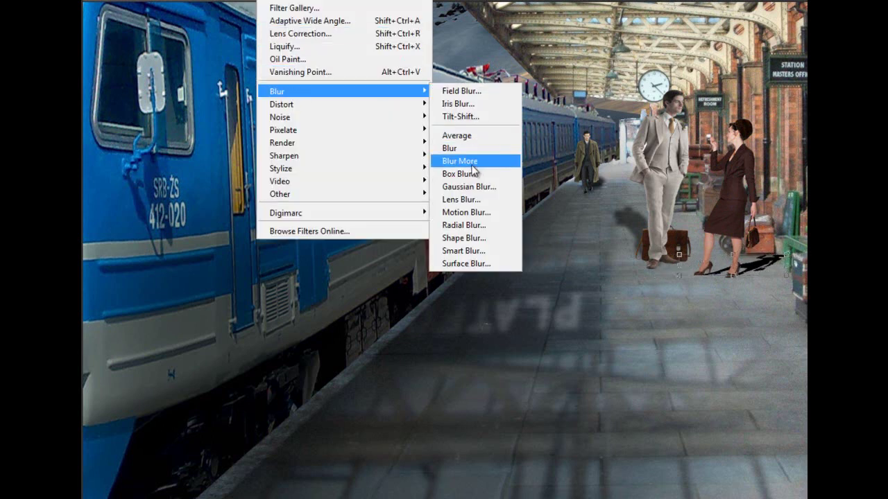
click(469, 186)
drag(402, 278, 389, 281)
key(Return)
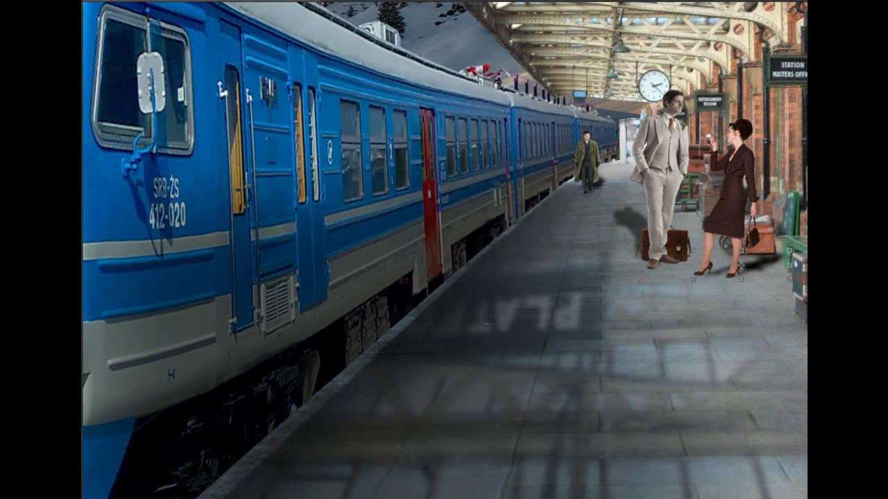
Step: Add a Hue/Saturation adjustment on the woman with Saturation at -21
click(718, 199)
click(804, 485)
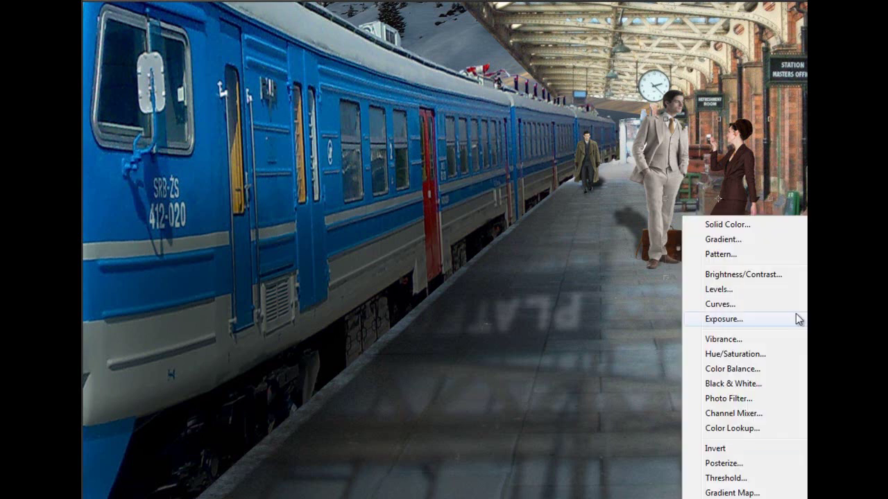
click(735, 354)
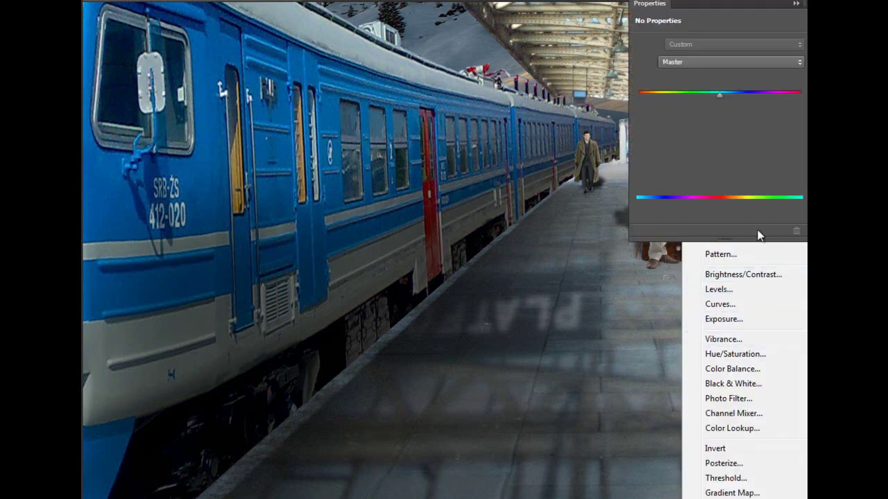
drag(719, 122, 703, 122)
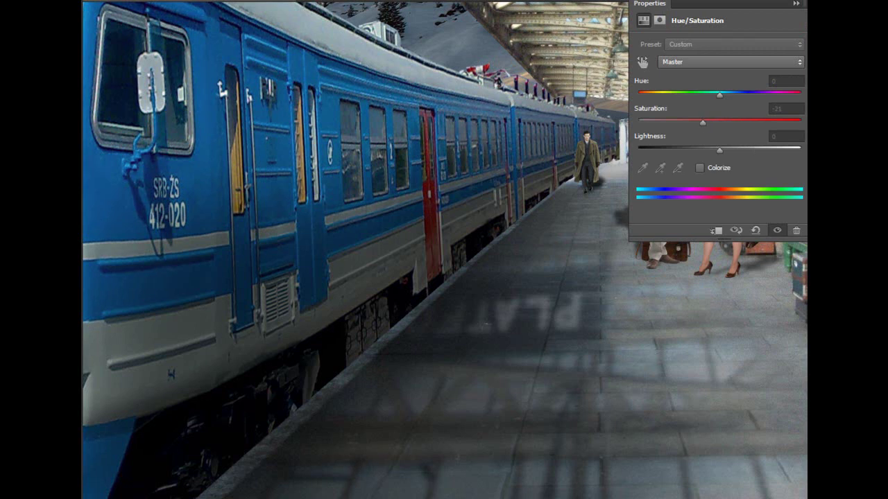
click(795, 5)
Step: Fit the whole composite in the window and switch to the source-image folder
scroll(571, 469, down, 1)
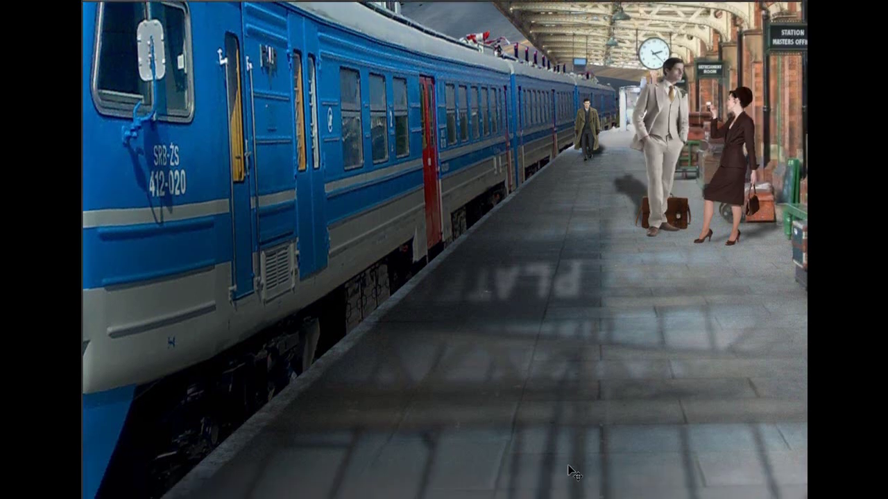
scroll(591, 493, right, 3)
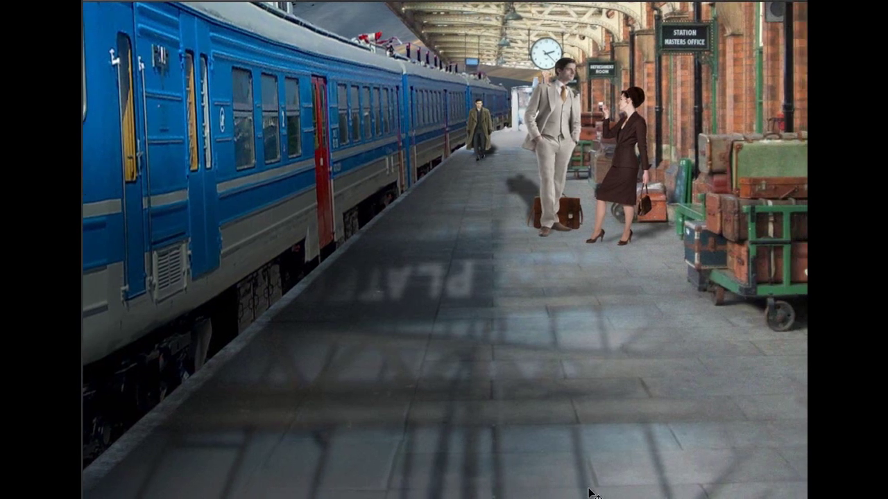
key(ctrl+0)
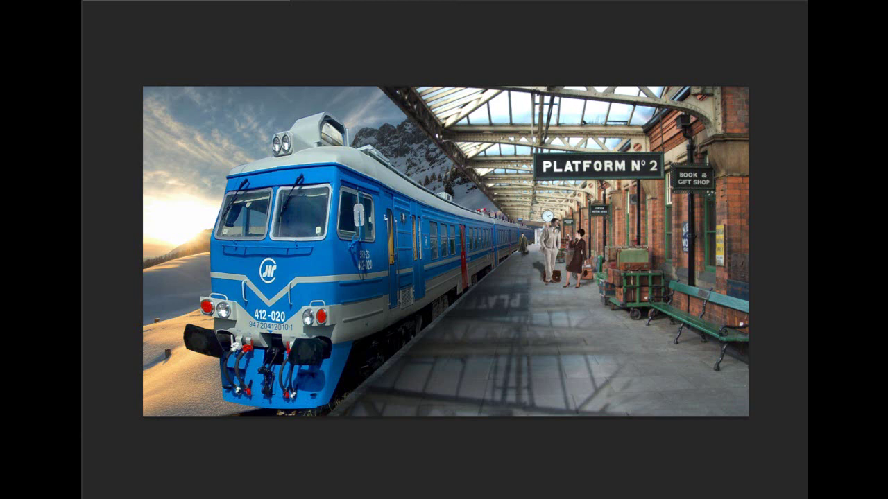
key(alt+Tab)
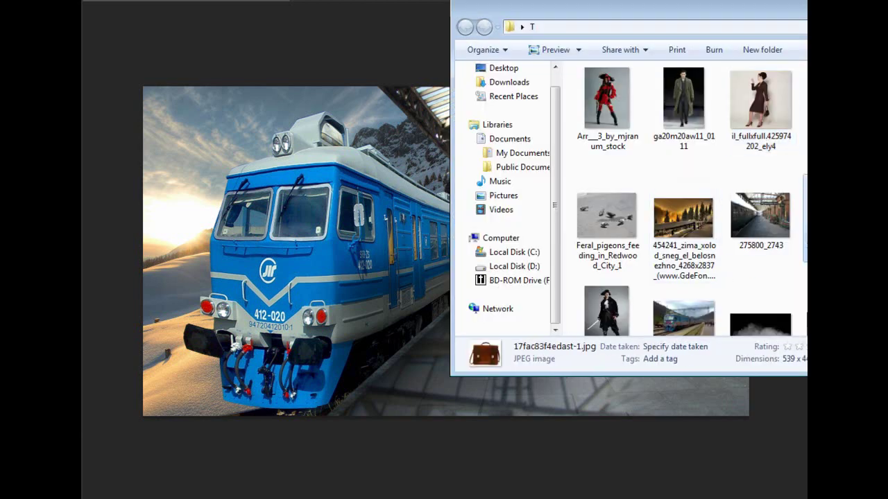
Step: Place the old station clock image and delete its white background, including inside the bracket loops
scroll(691, 199, down, 1)
drag(803, 284, 349, 347)
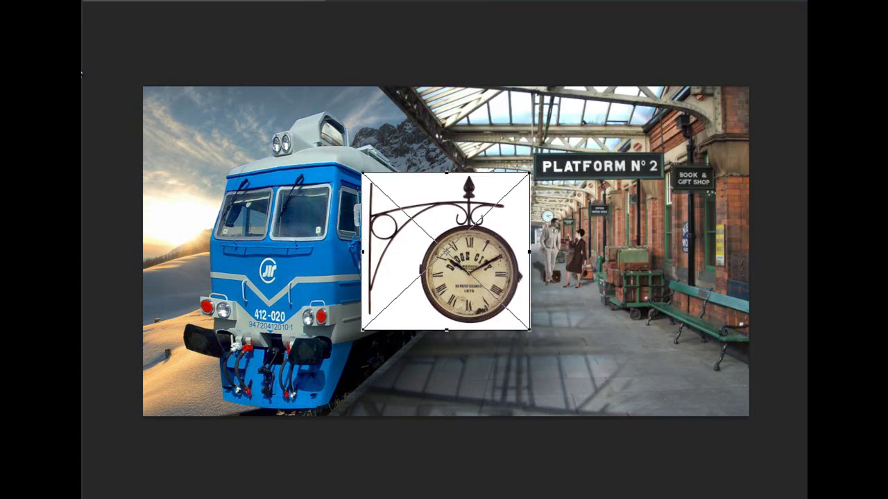
key(Return)
click(393, 295)
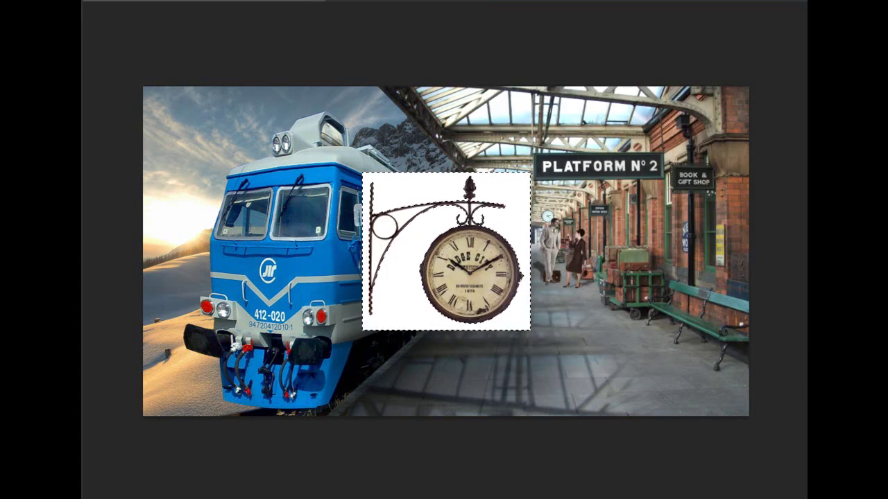
key(Delete)
mouse_move(380, 251)
mouse_down()
mouse_move(386, 227)
mouse_move(416, 212)
mouse_move(481, 208)
mouse_move(473, 222)
mouse_up()
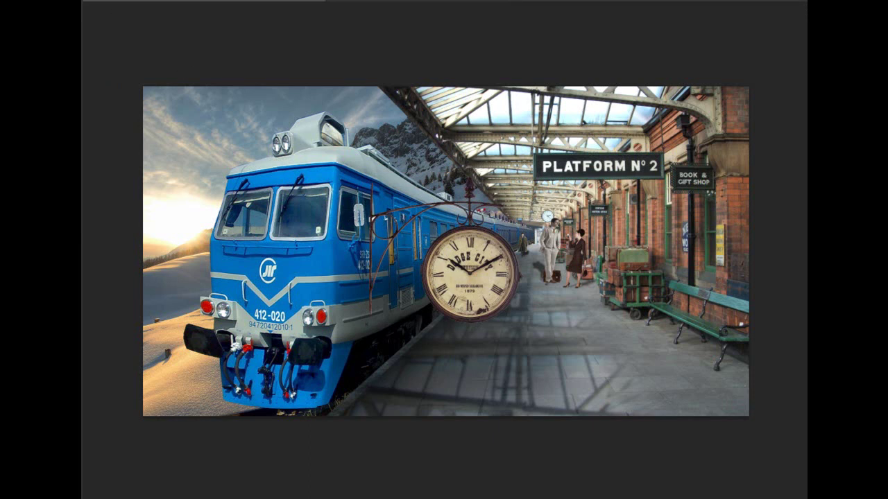
Step: Flip the clock horizontally, shrink and narrow it beside the PLATFORM sign, and duplicate it leftward
click(139, 2)
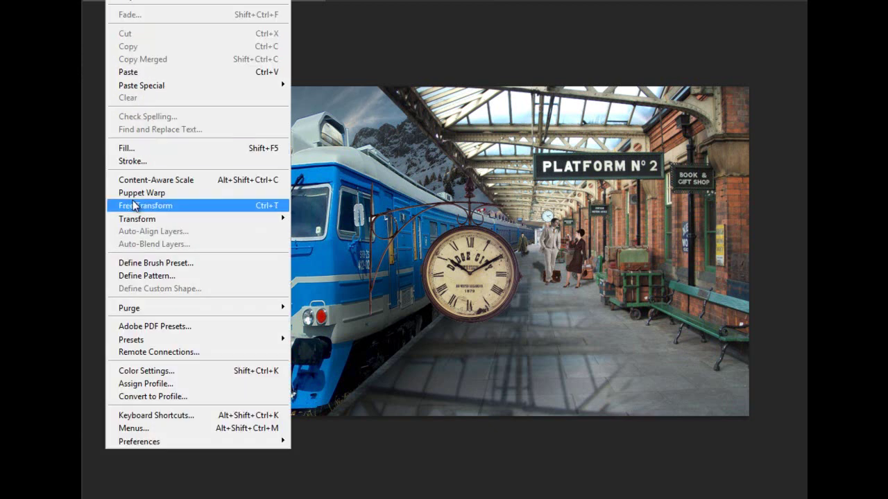
mouse_move(138, 218)
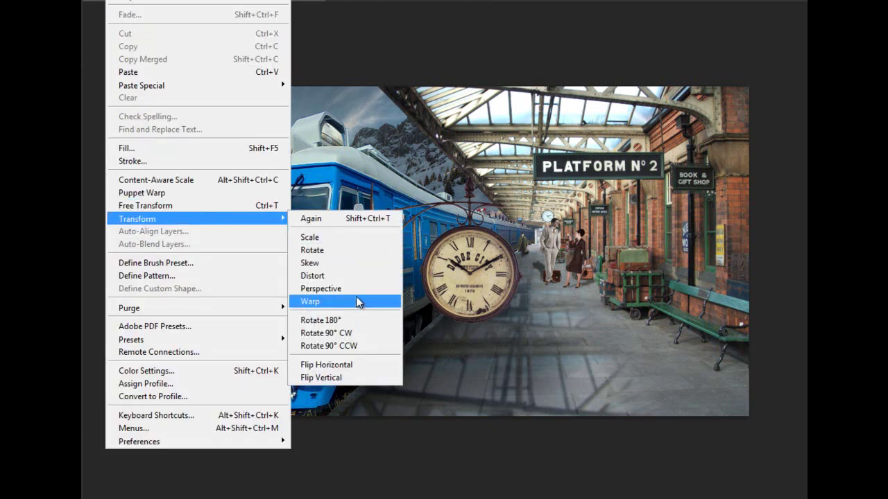
click(342, 367)
drag(466, 280, 689, 196)
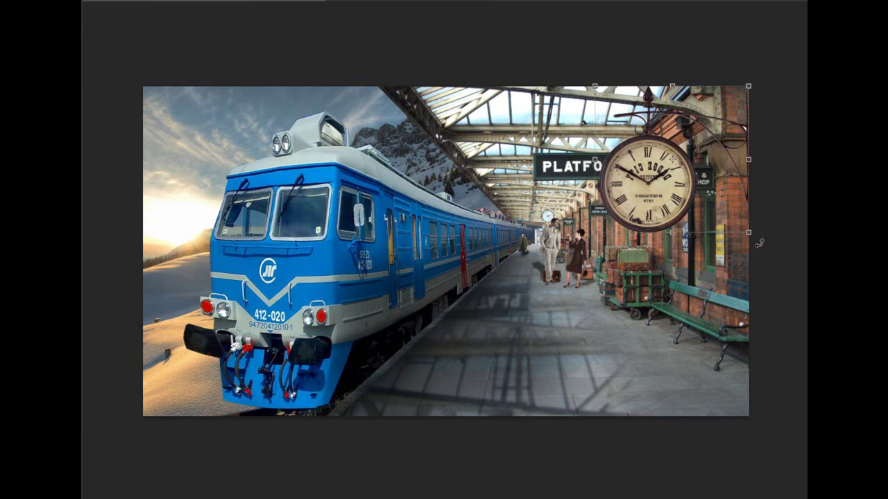
drag(752, 238, 750, 222)
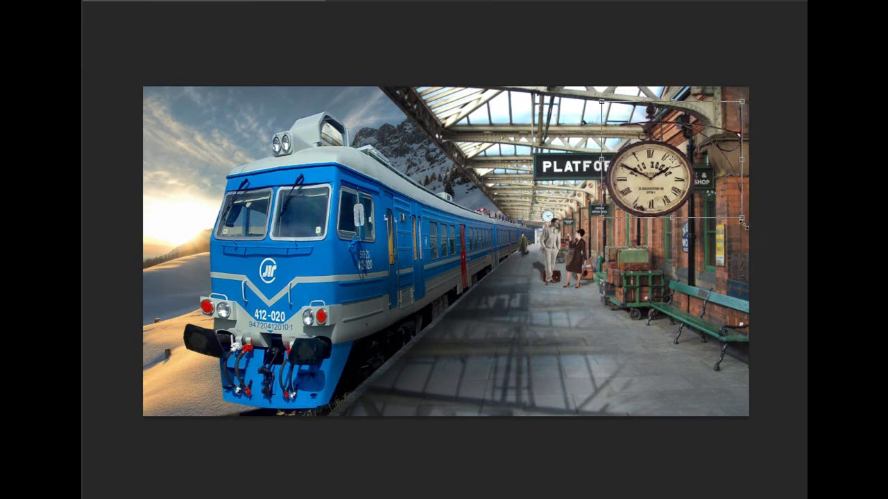
drag(599, 159, 622, 178)
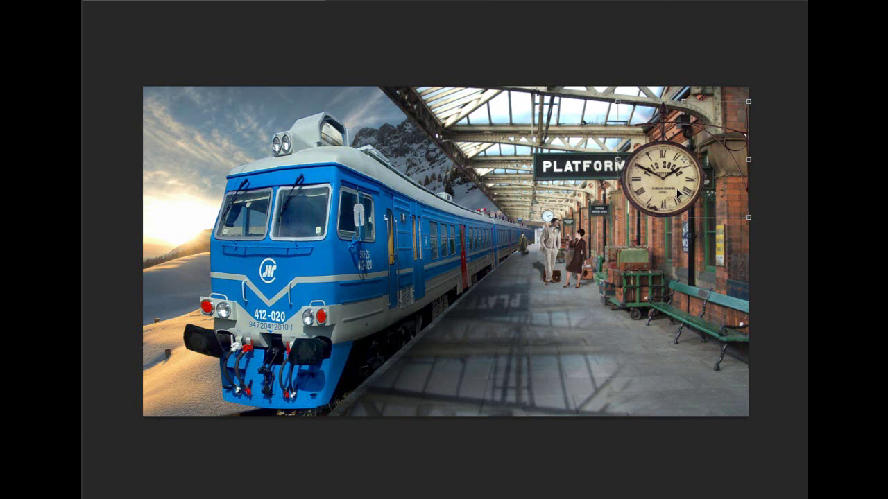
drag(679, 193, 678, 178)
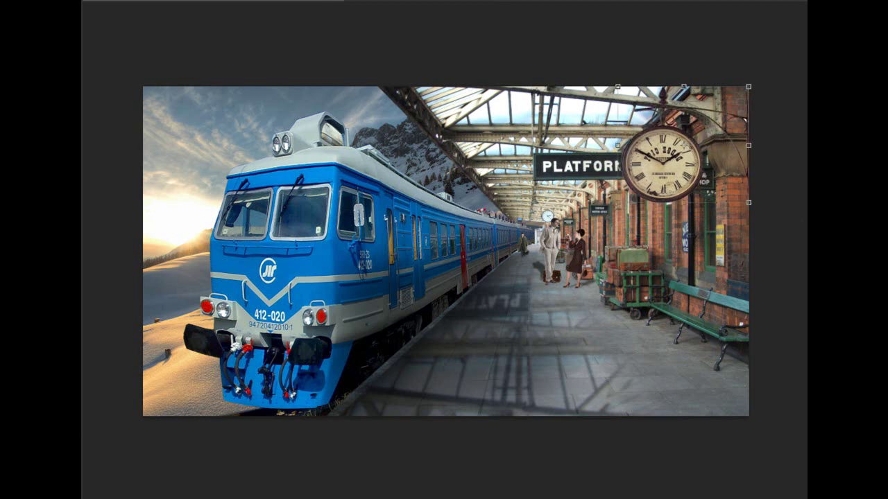
drag(660, 164, 549, 179)
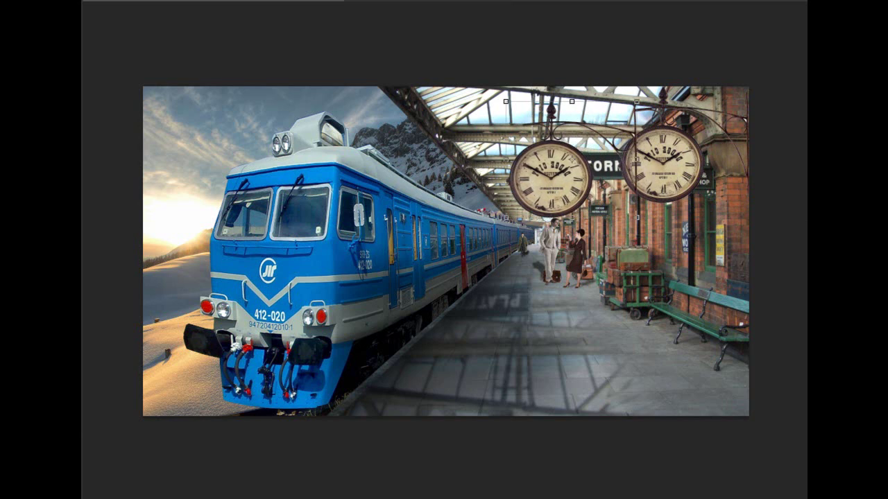
Step: Set the clock copy slightly lower-left and delete the outlined area beside the left clock
drag(541, 208, 519, 223)
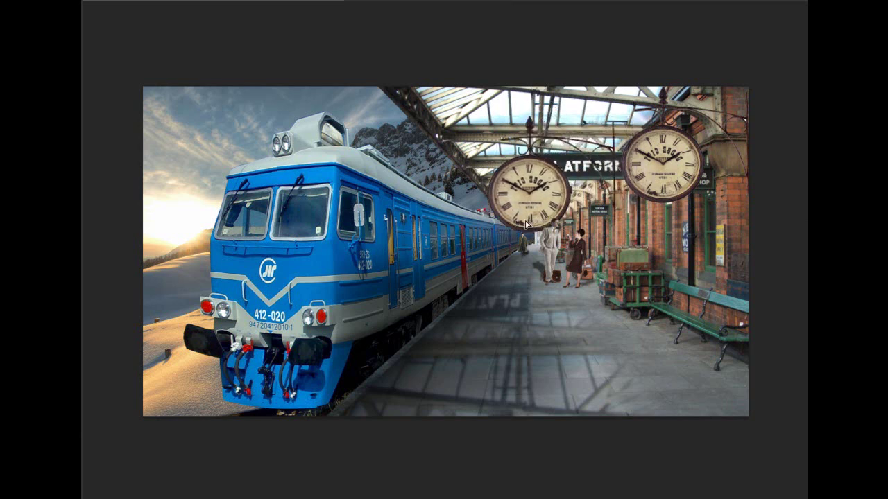
key(Return)
drag(589, 209, 586, 161)
key(Delete)
key(ctrl+d)
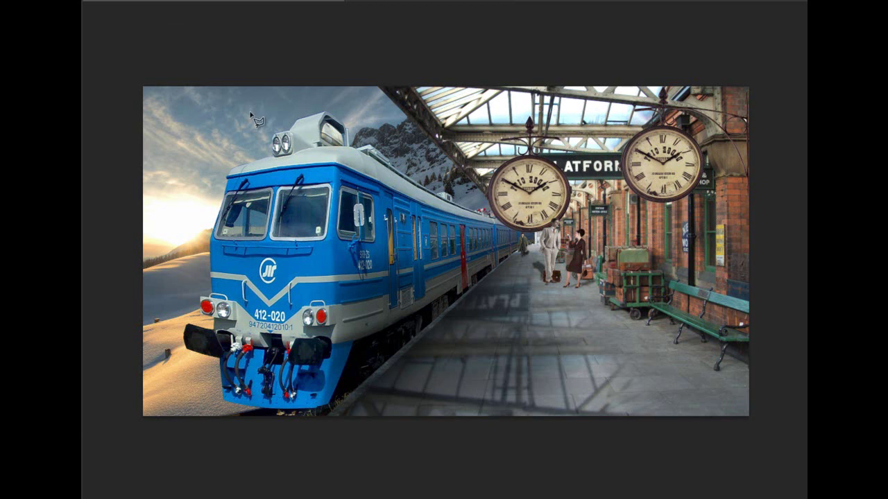
Step: Shrink the ornate clock and move it down over the small white clock under the roof
key(ctrl+t)
drag(477, 121, 548, 219)
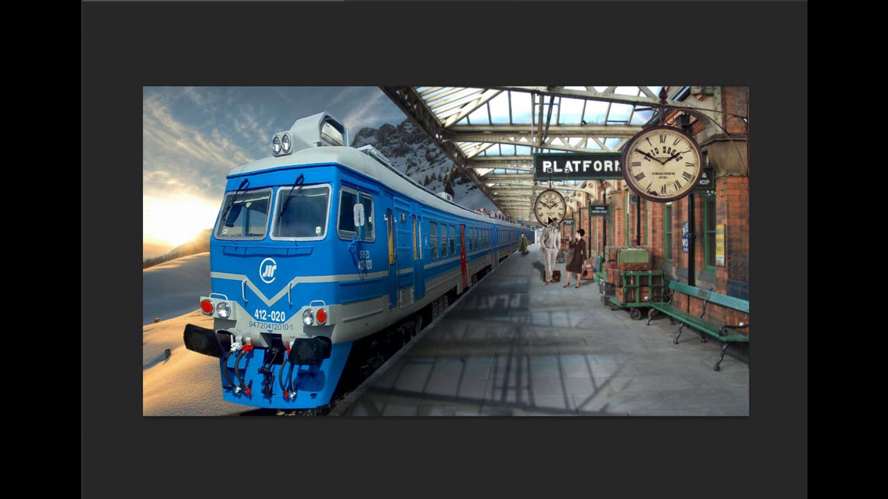
key(ctrl+plus)
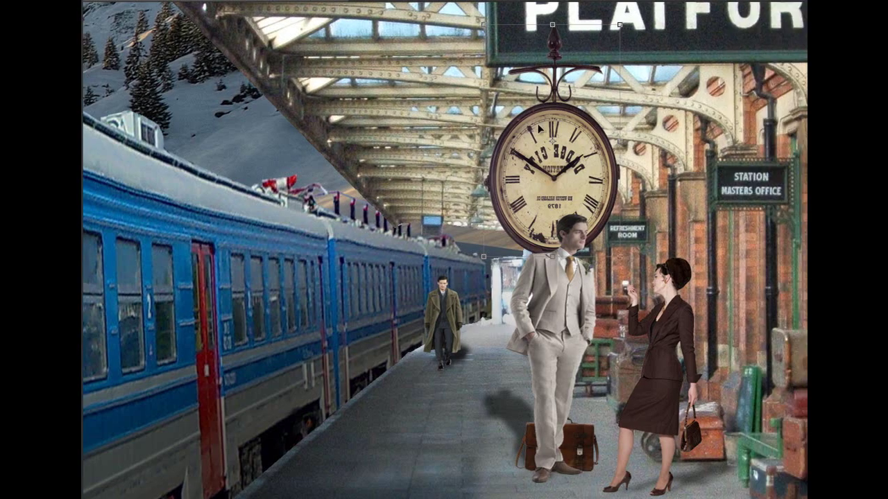
drag(484, 20, 514, 90)
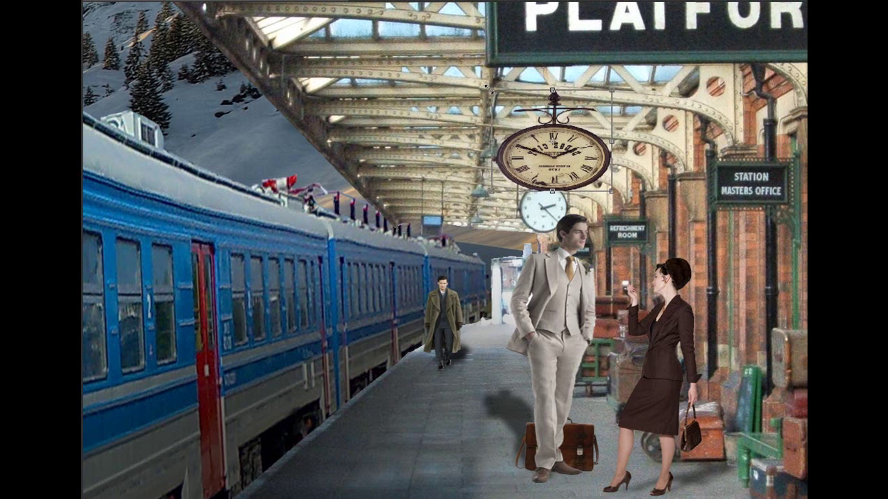
drag(539, 167, 530, 215)
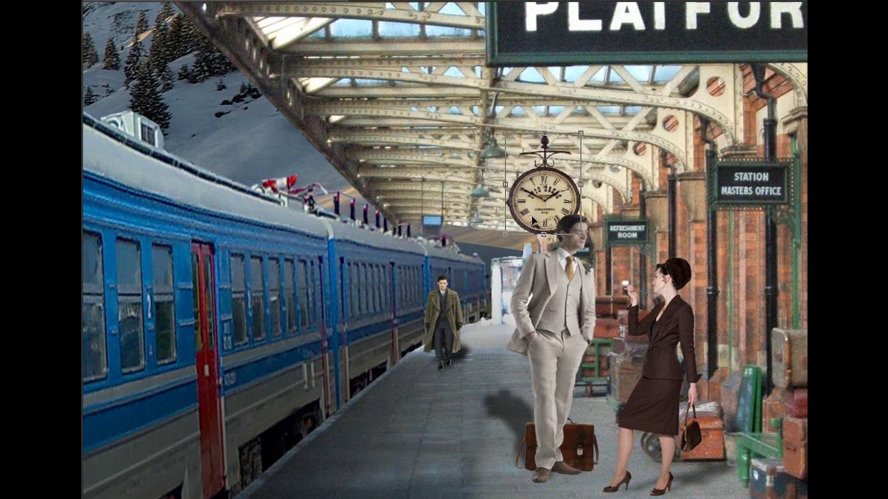
drag(502, 139, 514, 146)
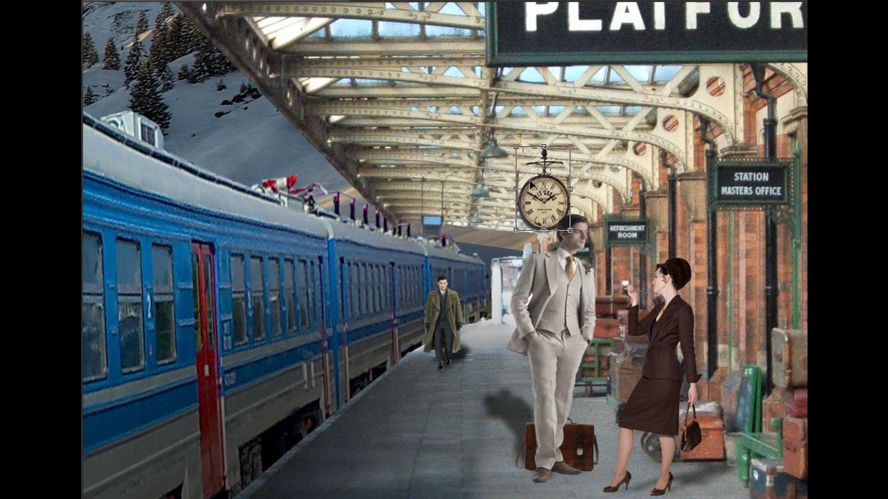
key(Return)
click(534, 216)
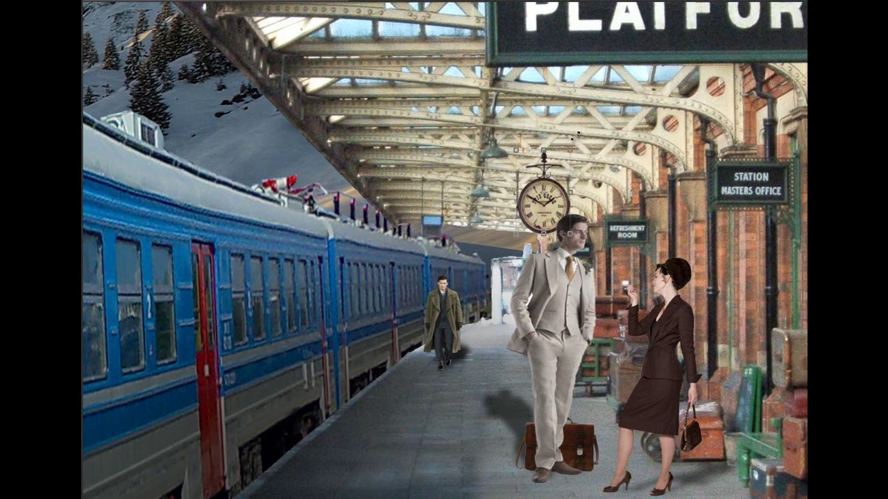
key(Escape)
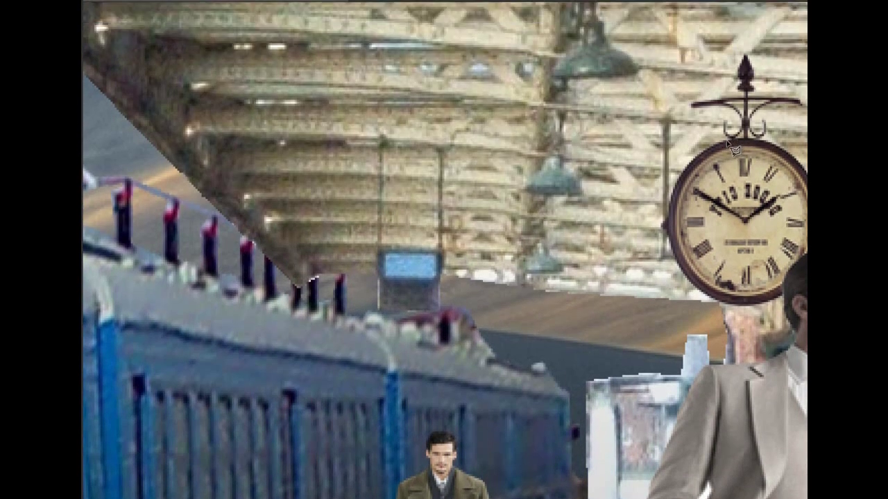
Step: Trace the clock's hanger with the Polygonal Lasso, delete it, and zoom out to the full scene
click(798, 137)
click(804, 50)
click(723, 33)
click(660, 89)
double_click(692, 139)
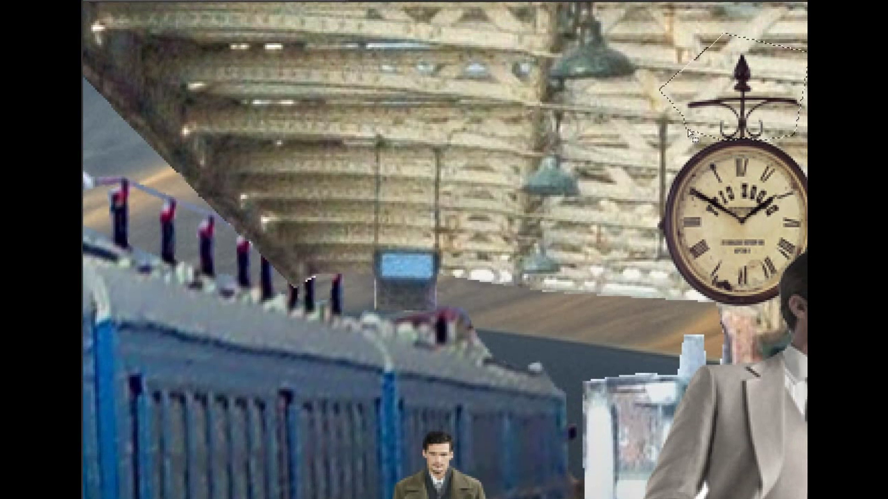
key(Delete)
key(ctrl+d)
key(ctrl+0)
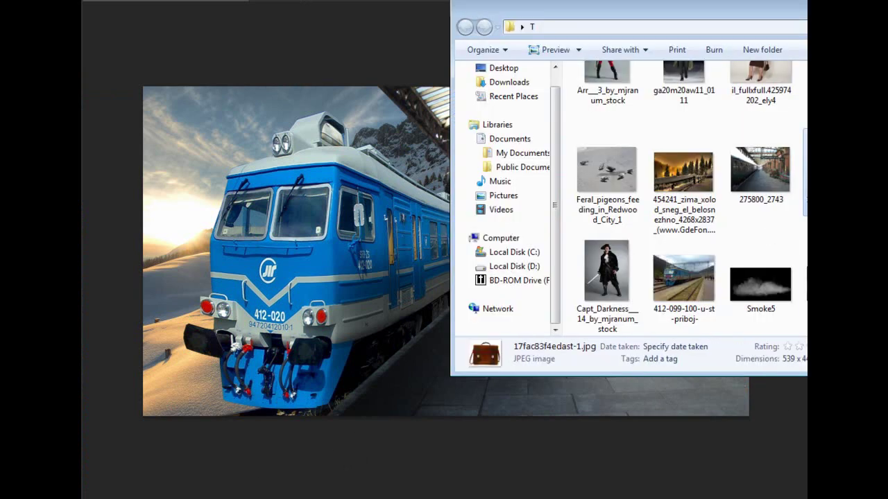
Step: Place the Smoke5 image into the composite and set it to Screen blend mode
click(751, 286)
drag(733, 272, 378, 316)
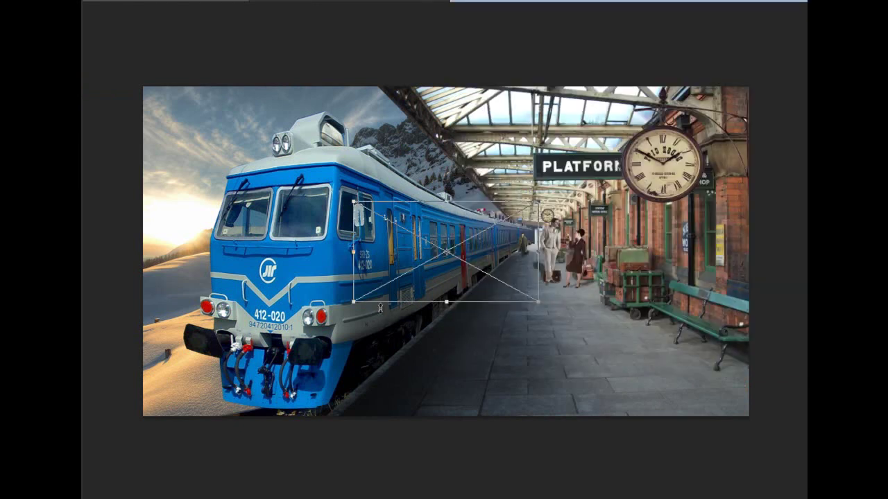
key(Return)
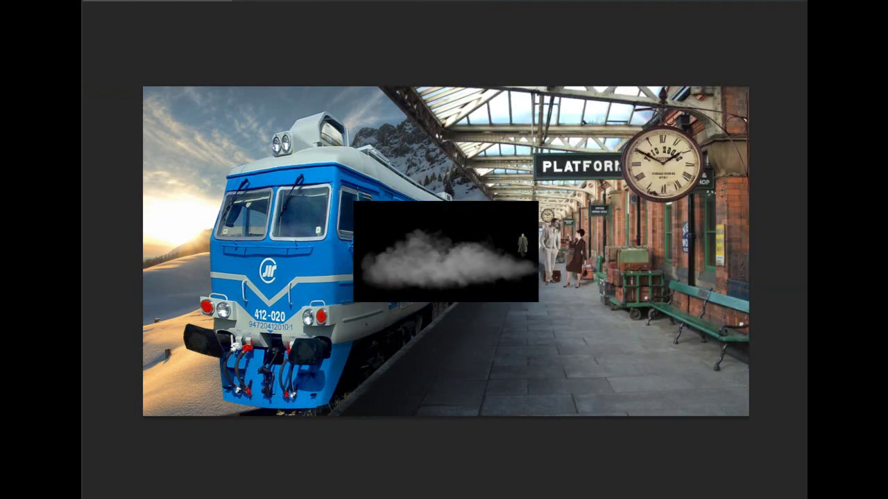
key(shift+alt+s)
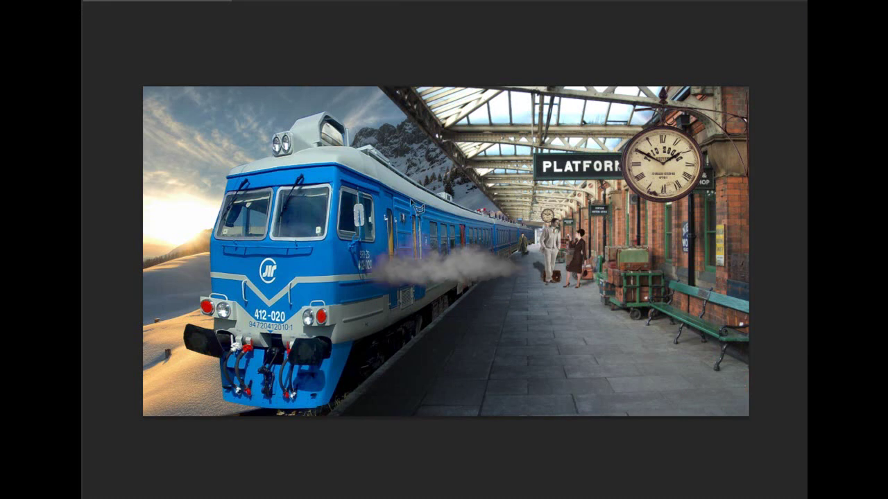
Step: Distort and rotate the smoke to run diagonally along the train toward the platform
key(ctrl+t)
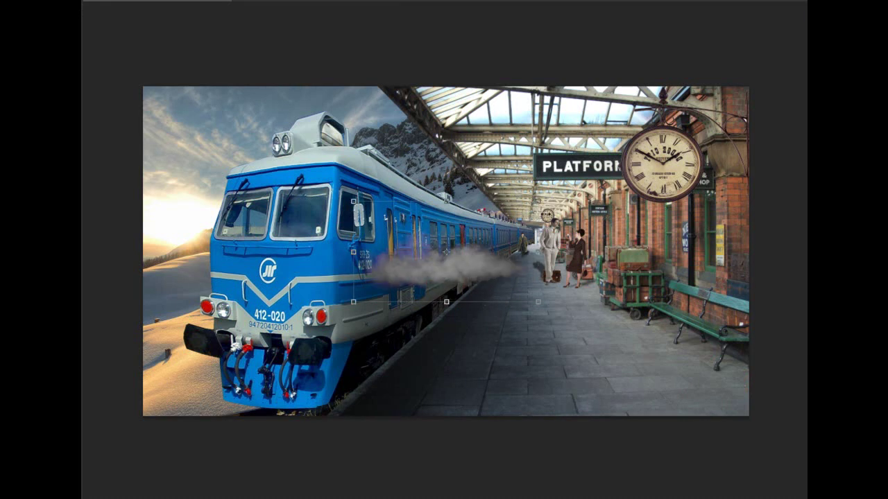
drag(548, 196, 375, 336)
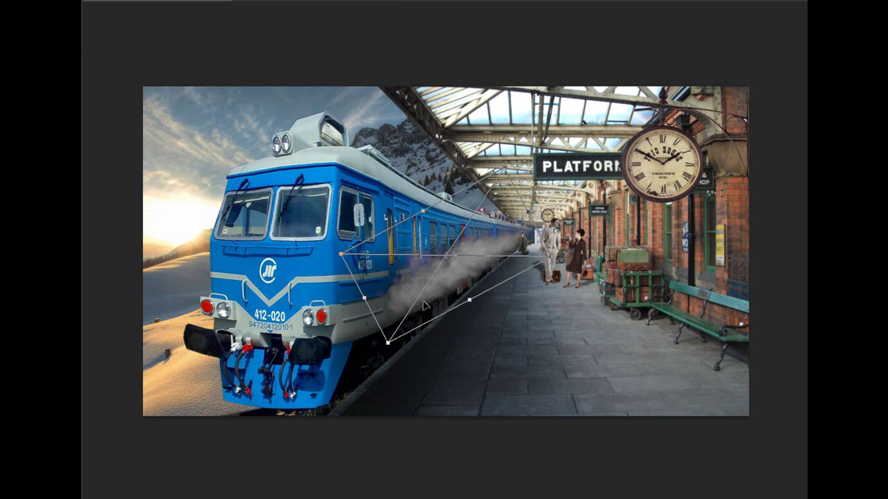
drag(375, 336, 485, 280)
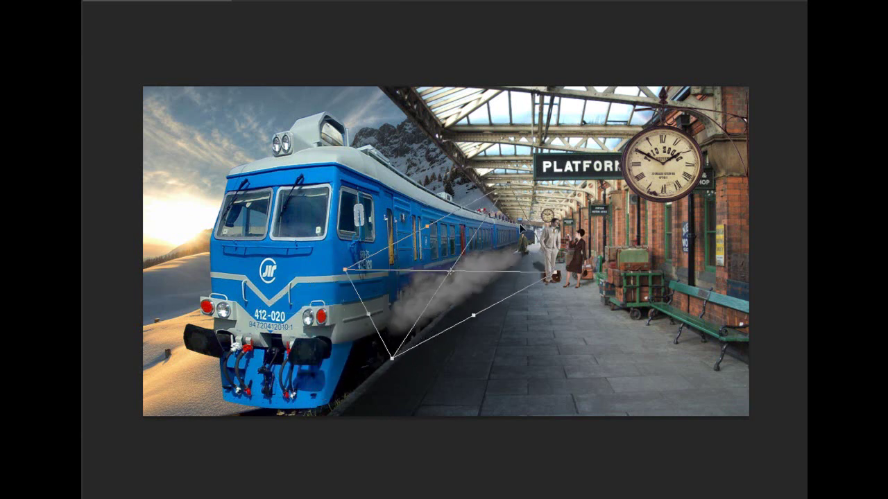
drag(513, 168, 499, 172)
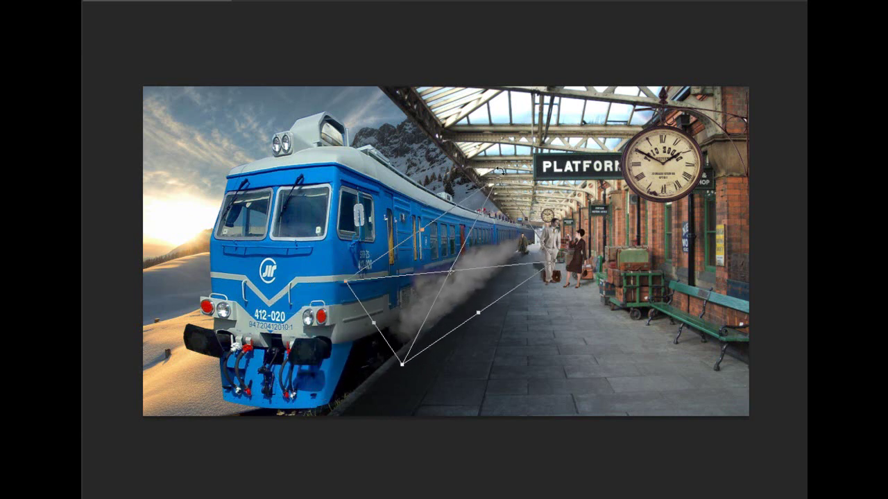
key(Return)
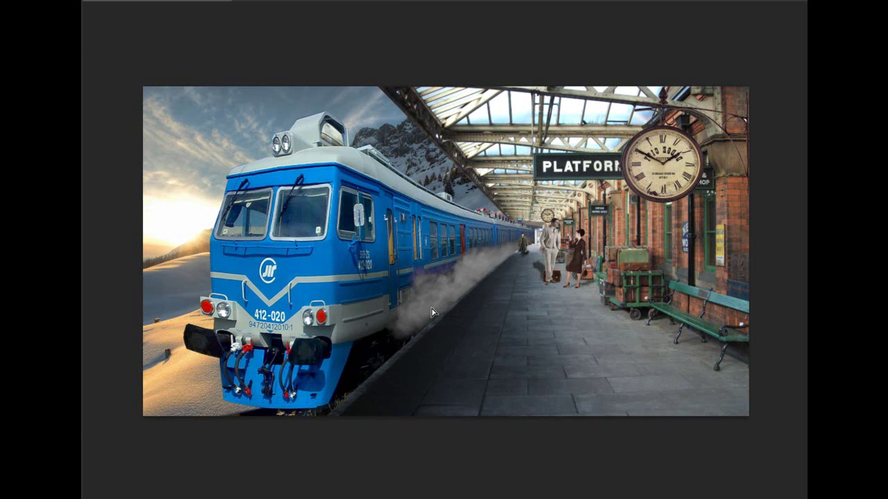
Step: Re-transform the smoke and shift it slightly down and to the left
key(ctrl+t)
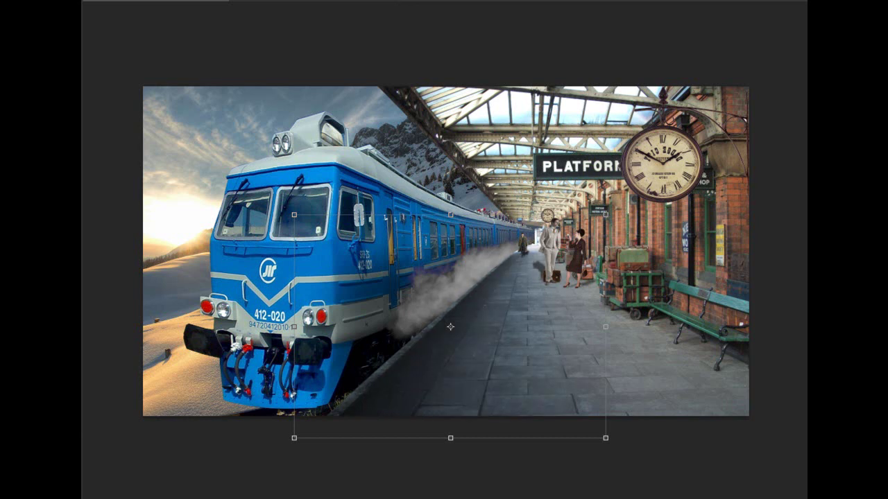
key(Return)
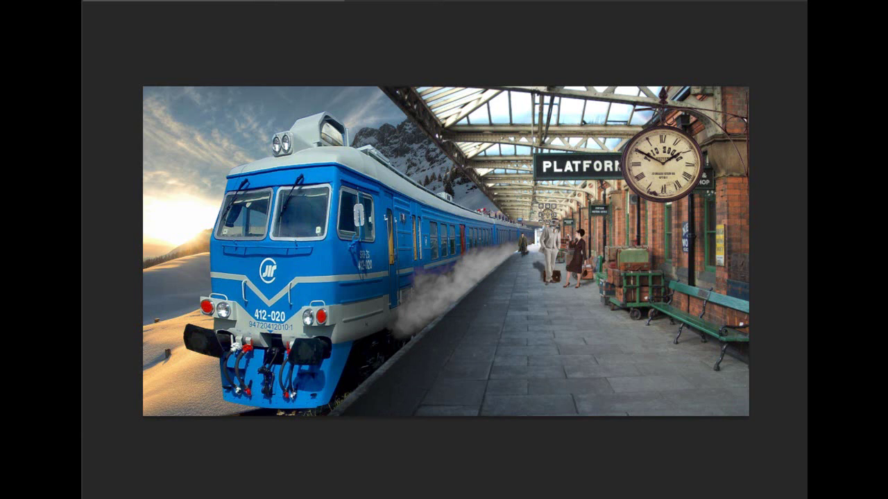
key(ctrl+t)
drag(460, 282, 456, 298)
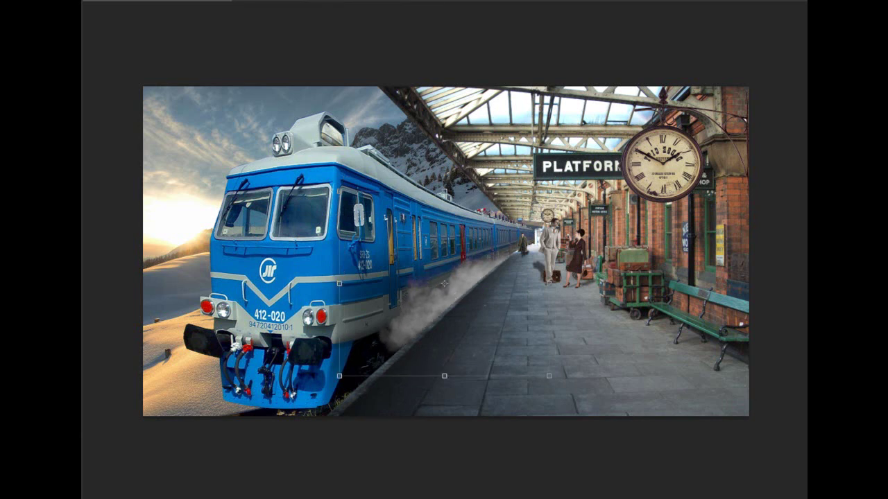
key(alt+Tab)
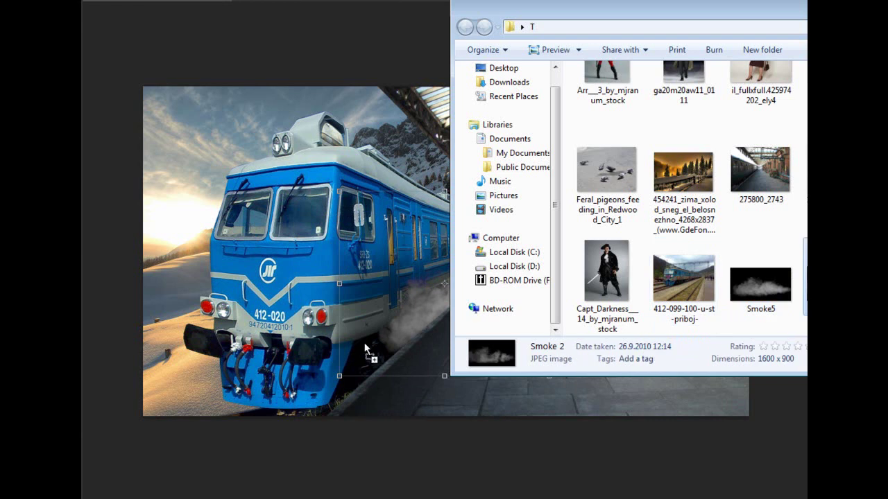
Step: Place Smoke 2 over the train's front, undoing an accidental sky background shift
drag(459, 326, 356, 345)
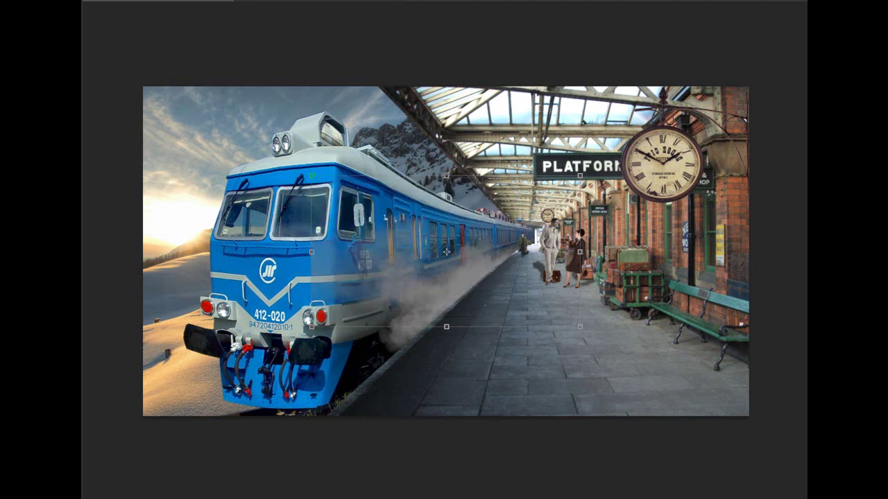
drag(390, 248, 347, 292)
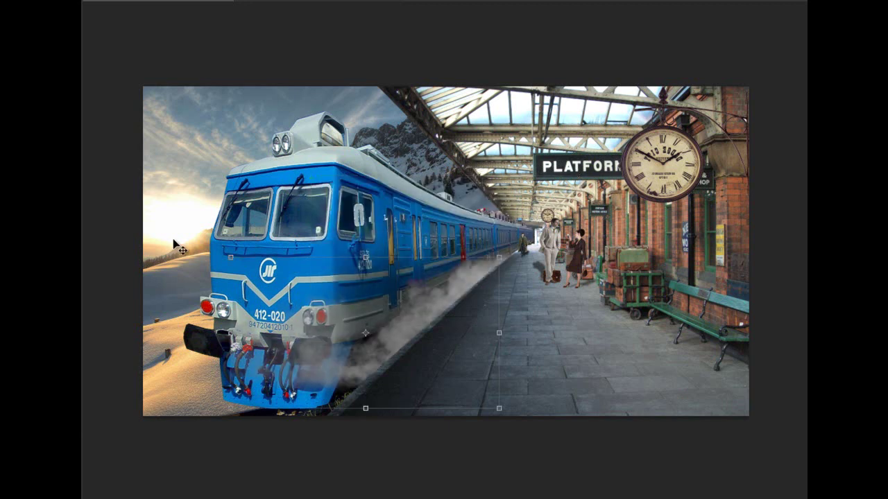
mouse_move(213, 230)
mouse_down()
mouse_move(115, 305)
mouse_move(108, 22)
mouse_up()
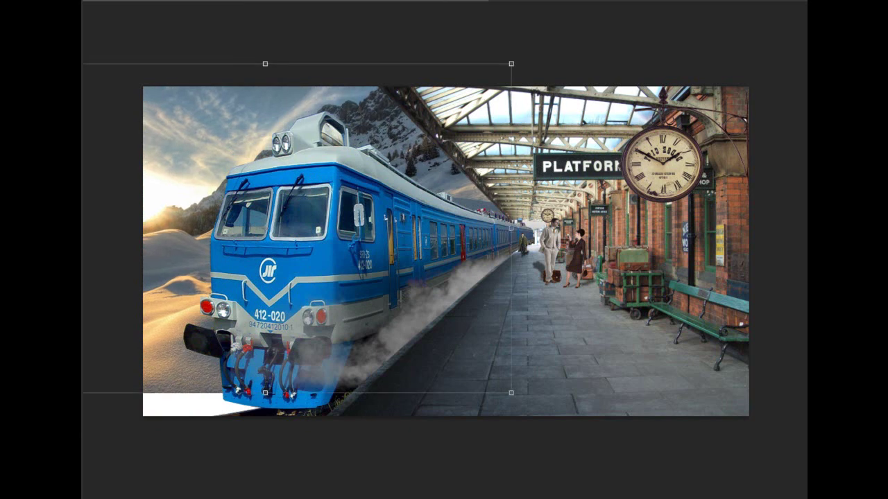
click(248, 111)
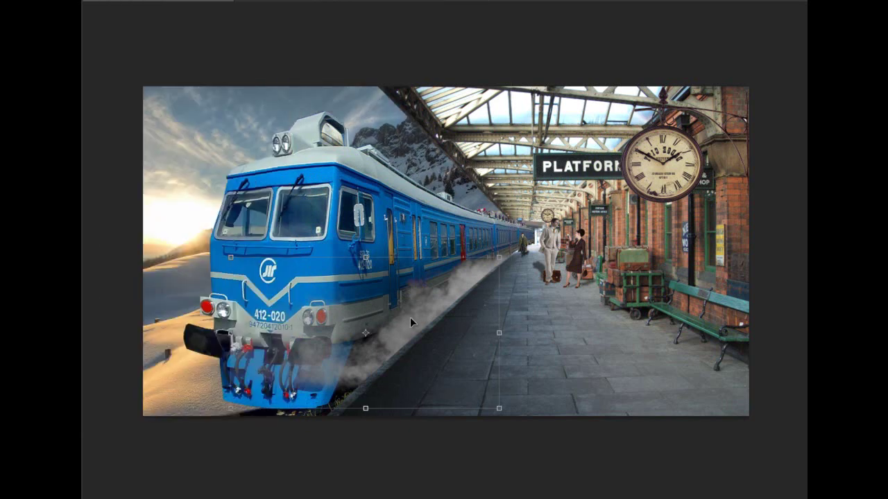
Step: Distort the second smoke cloud to spread under the train's front wheels
key(ctrl+t)
mouse_move(103, 248)
mouse_down()
mouse_move(102, 310)
mouse_move(189, 327)
mouse_up()
drag(355, 324, 376, 356)
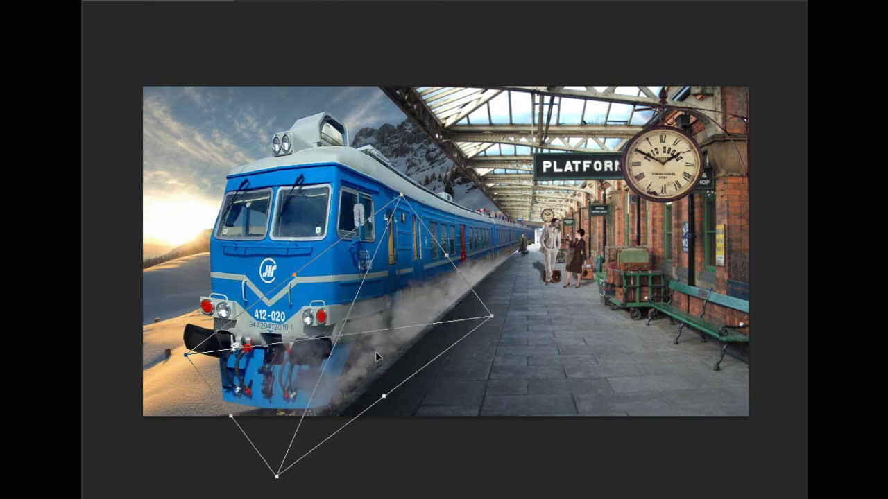
key(Return)
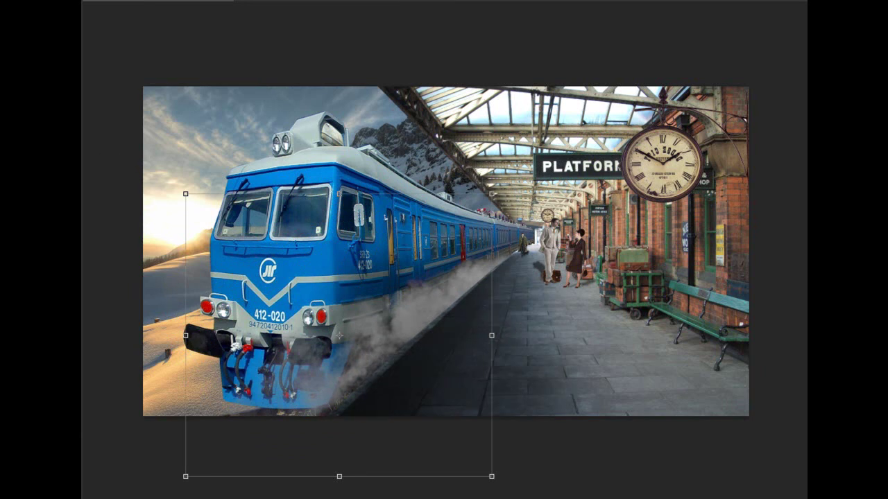
key(ctrl+plus)
key(ctrl+plus)
key(ctrl+minus)
key(ctrl+minus)
key(Return)
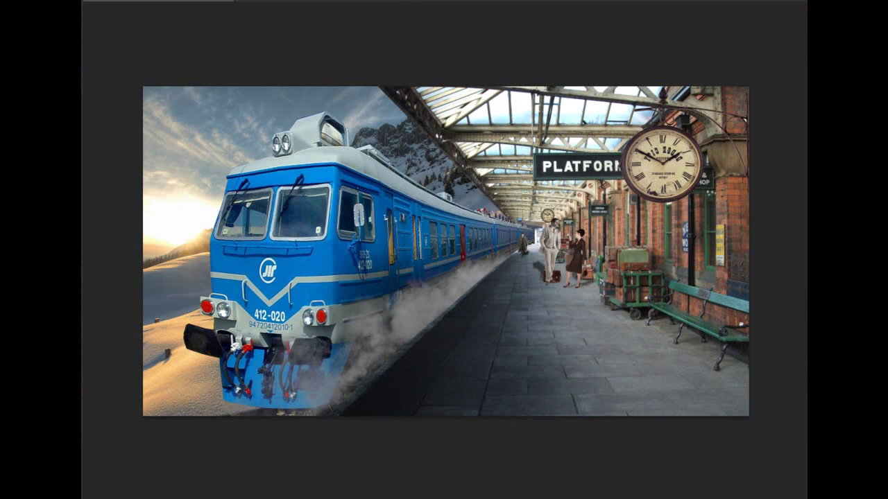
Step: Place the old-man-on-bench photo into the composite and enlarge it evenly
key(alt+Tab)
click(607, 309)
scroll(679, 201, up, 1)
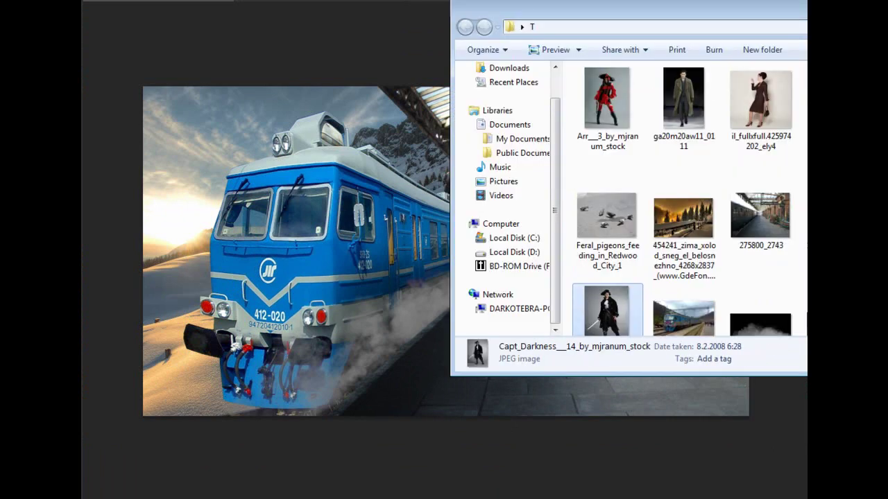
drag(804, 319, 418, 391)
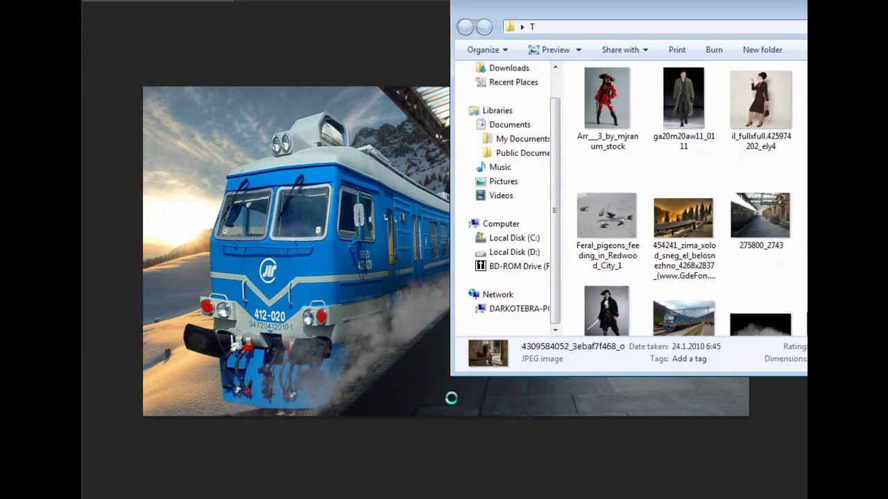
drag(556, 326, 572, 340)
Step: Commit the bench photo at full opacity with its right edge restored
key(Return)
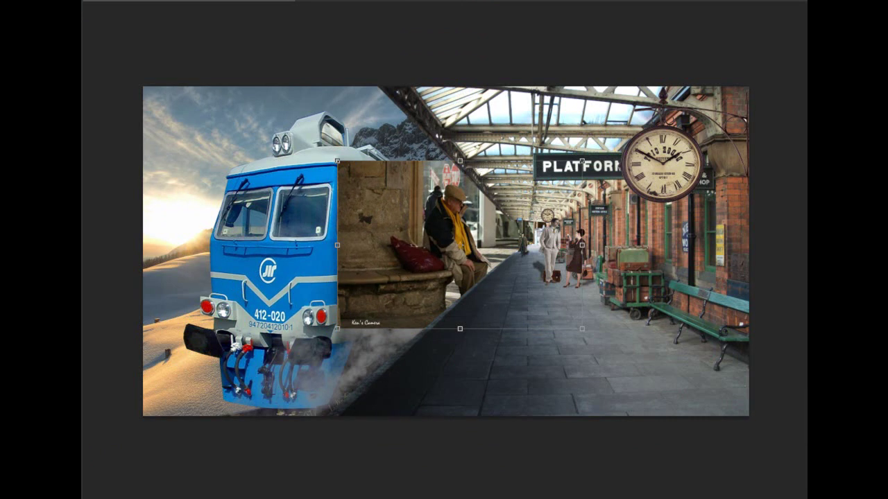
key(ctrl+z)
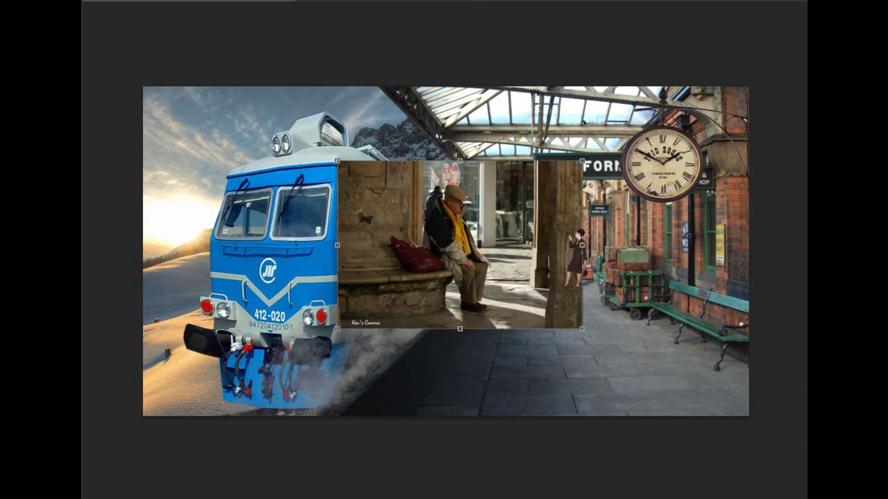
key(ctrl+z)
key(Return)
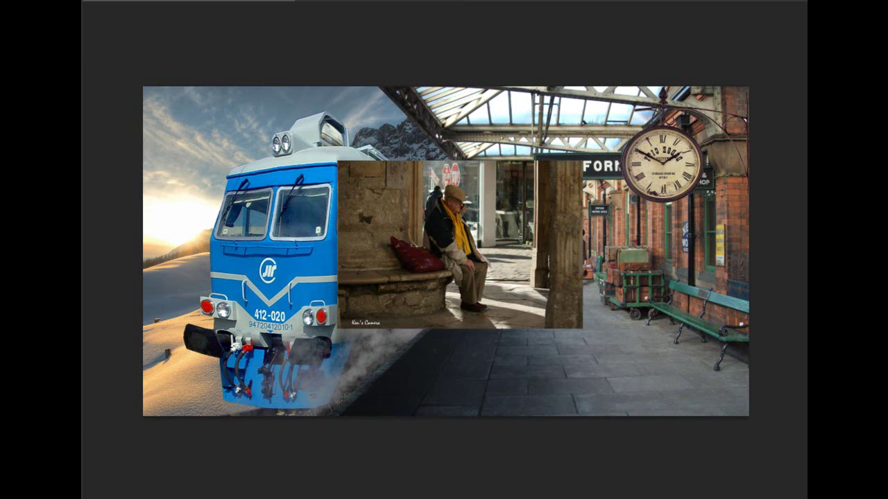
right_click(746, 162)
click(770, 163)
Step: Delete the photo's right strips and its left strip over the train using marquee selections
drag(629, 163, 506, 399)
key(Delete)
drag(637, 148, 494, 354)
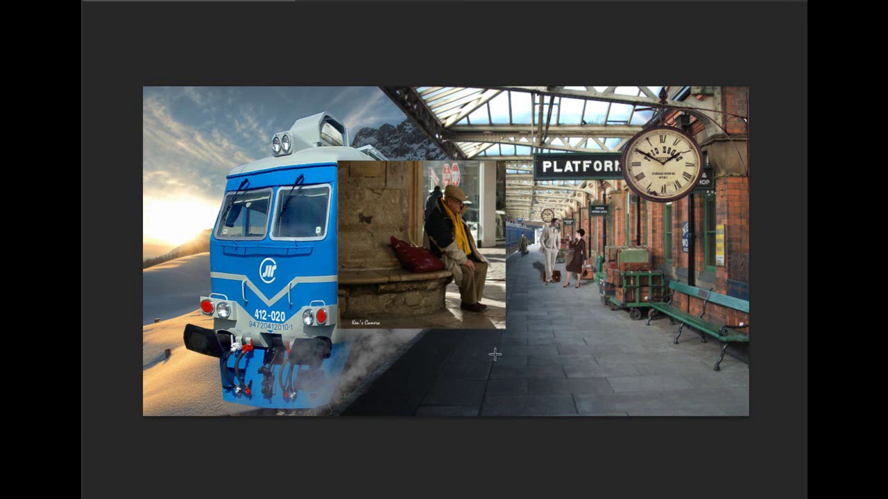
key(Delete)
drag(300, 118, 382, 367)
key(Delete)
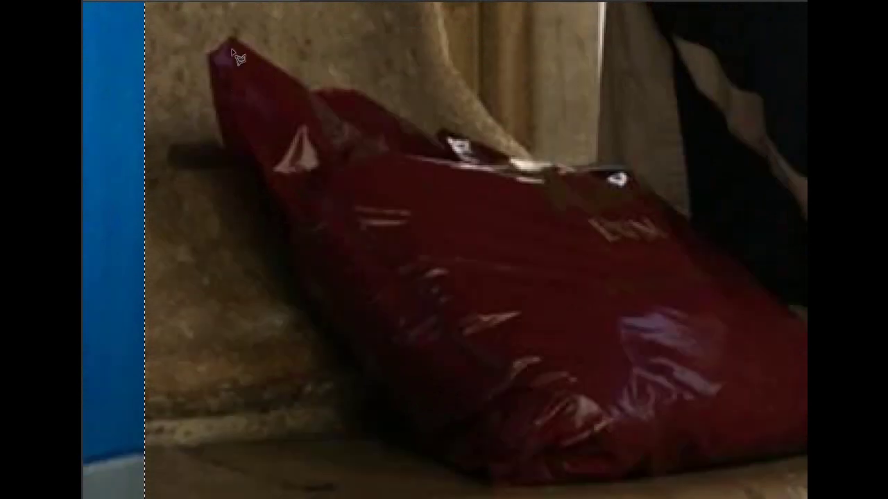
Step: Trace a polygonal outline around the red bag's bottom and along the bench seat edge
click(223, 45)
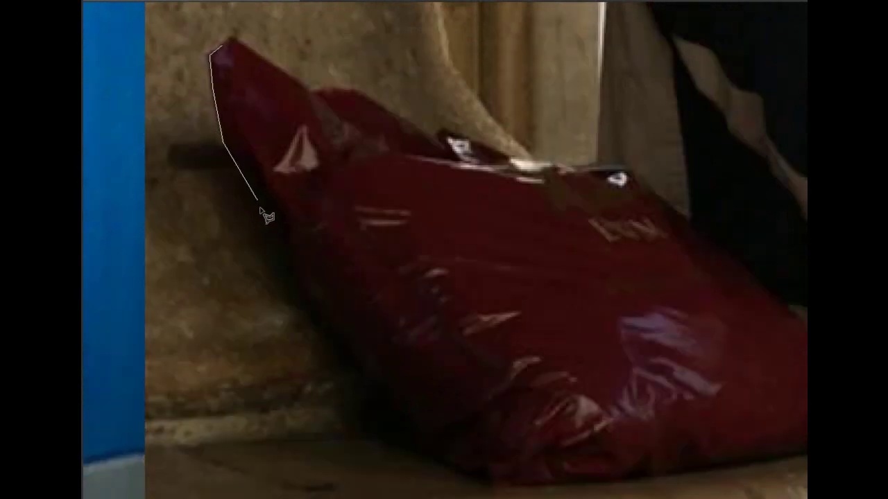
click(291, 294)
click(415, 444)
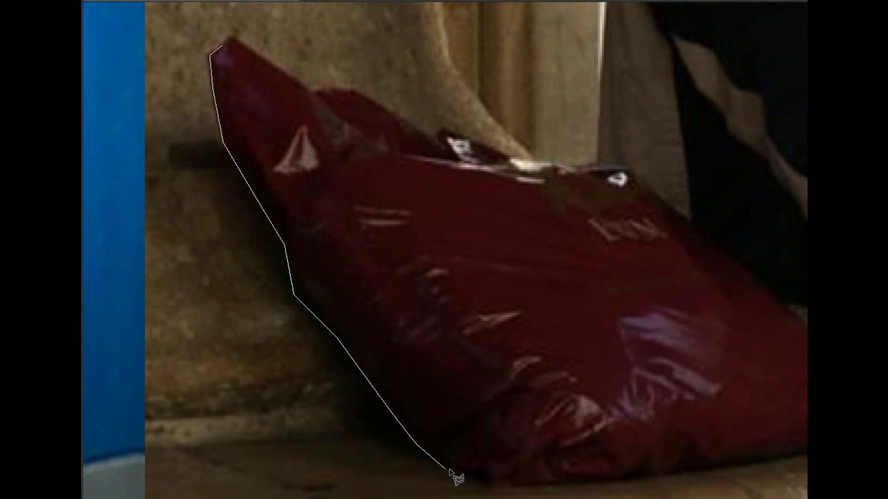
click(492, 482)
click(555, 482)
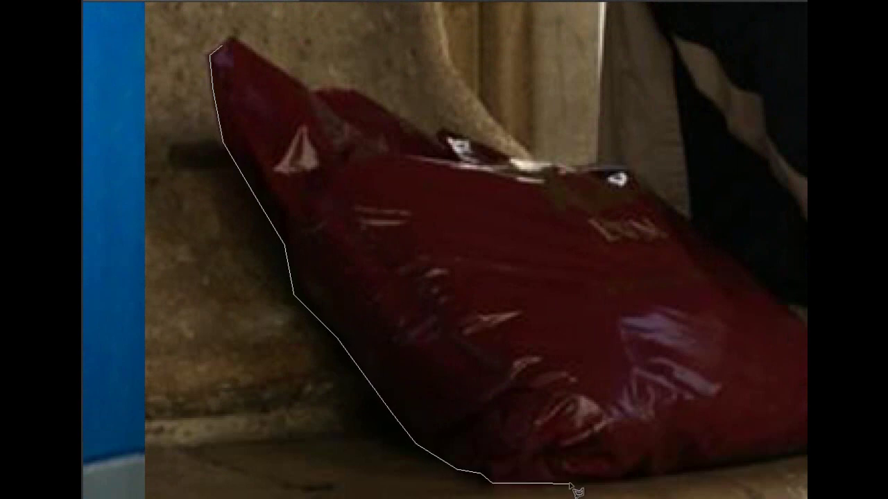
click(569, 476)
click(589, 478)
click(630, 476)
click(693, 470)
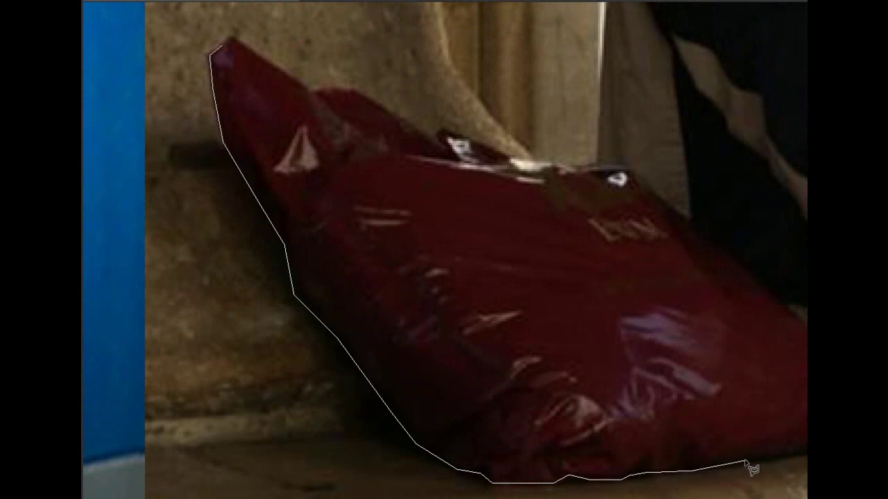
click(795, 456)
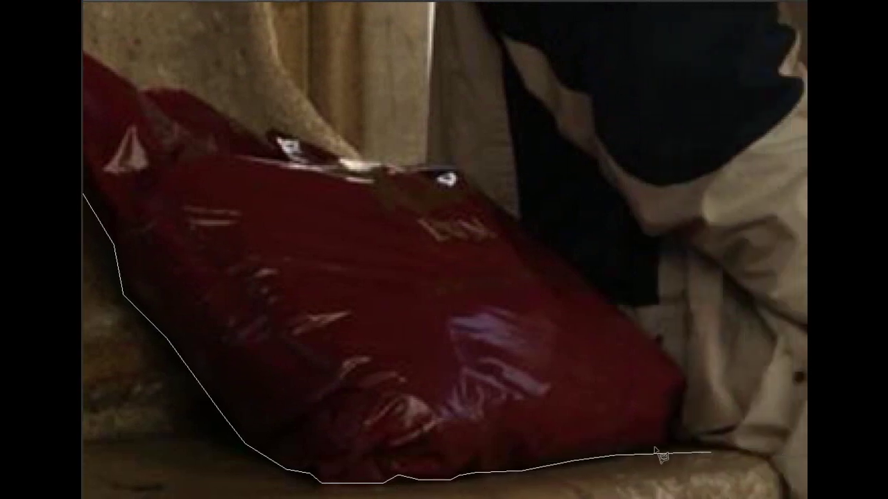
click(672, 441)
click(704, 439)
click(767, 456)
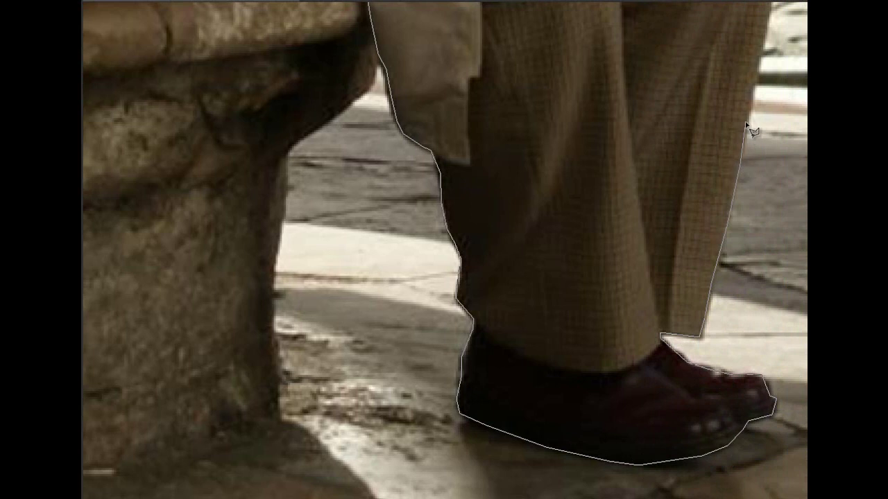
Step: Extend the outline around the platform area and close it into a bench selection
drag(765, 76, 596, 229)
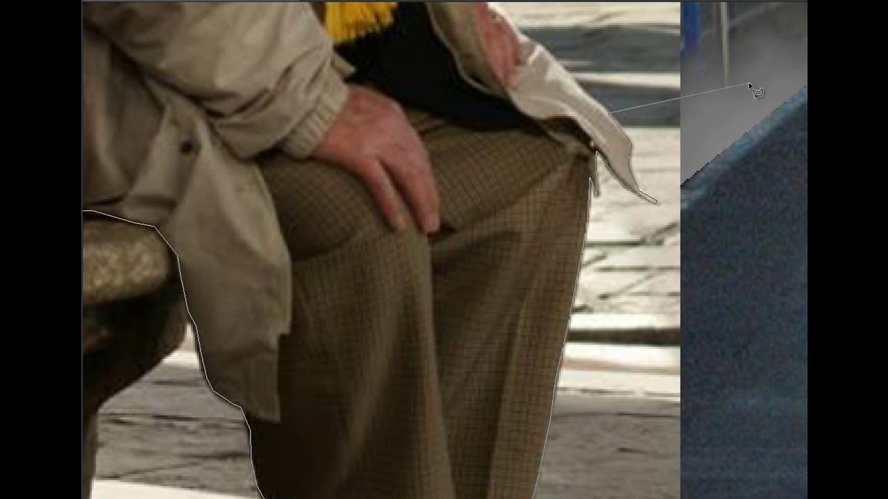
scroll(756, 90, down, 2)
scroll(756, 90, down, 2)
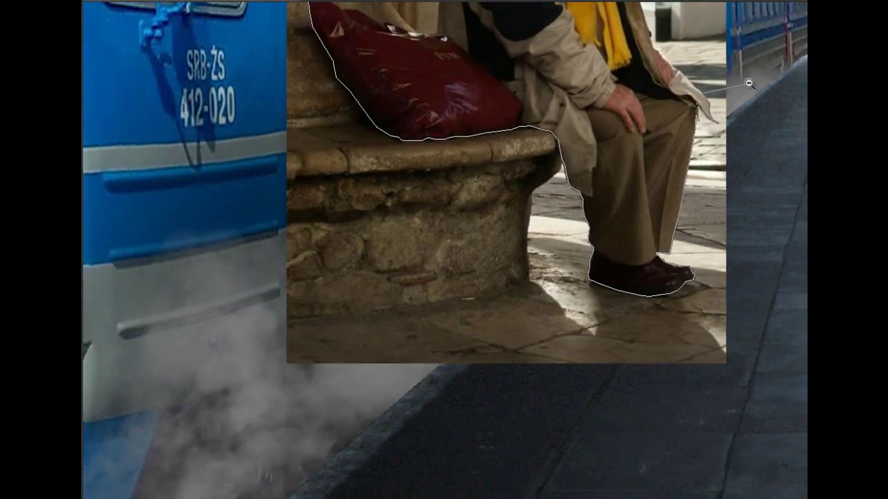
scroll(756, 90, down, 1)
click(789, 100)
click(747, 295)
click(400, 347)
click(298, 128)
double_click(343, 7)
Step: Delete the selected bench area and clear the selection
key(Delete)
key(ctrl+d)
scroll(416, 162, up, 2)
scroll(416, 162, up, 2)
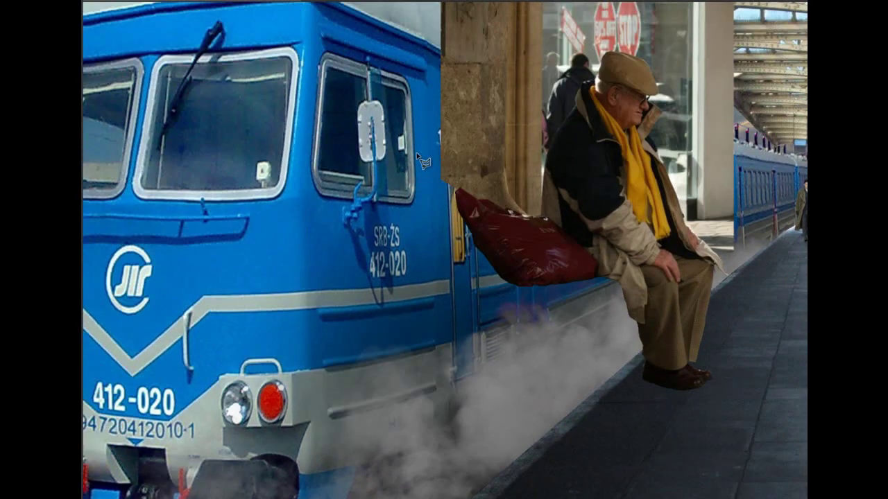
scroll(419, 162, up, 1)
scroll(421, 161, up, 1)
scroll(416, 152, up, 2)
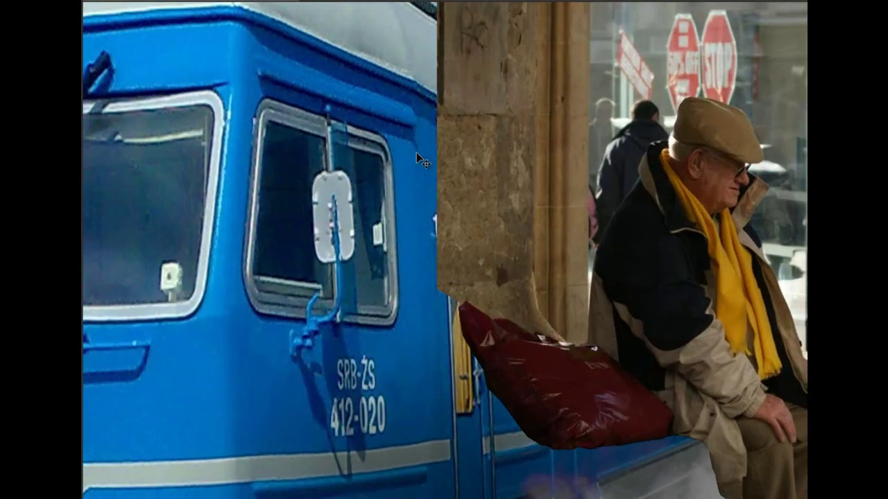
scroll(416, 152, up, 2)
Step: Lasso the stone pillar and background above the old man and delete them
click(435, 418)
click(469, 354)
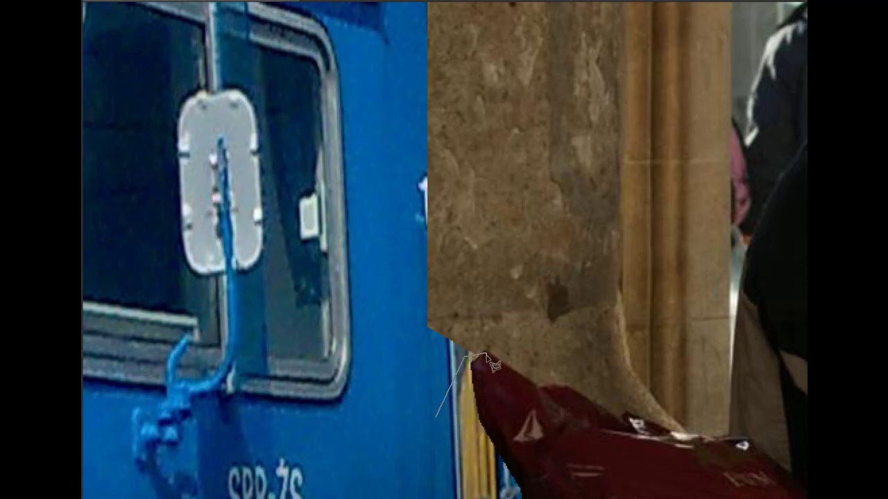
click(484, 354)
click(625, 414)
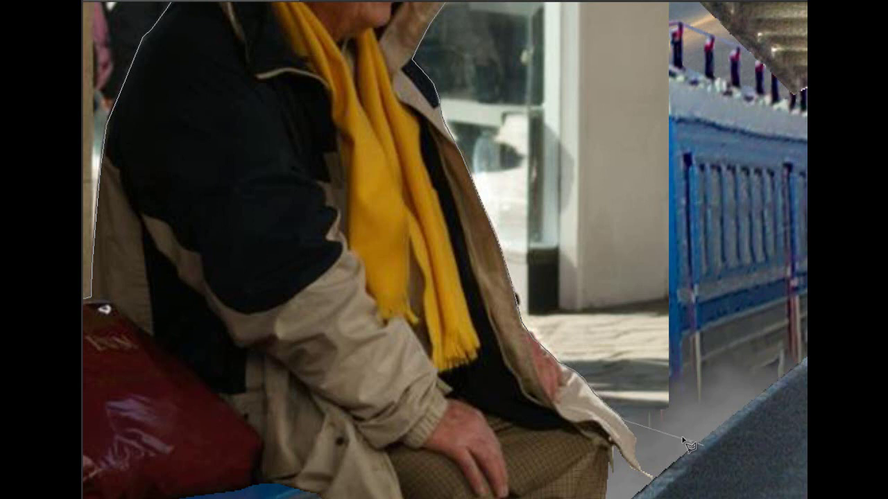
key(ctrl+0)
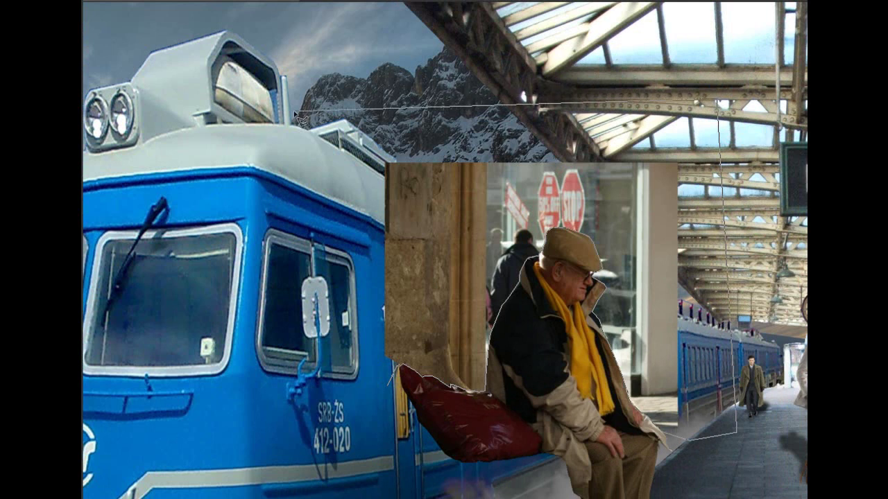
double_click(312, 382)
key(Delete)
key(ctrl+d)
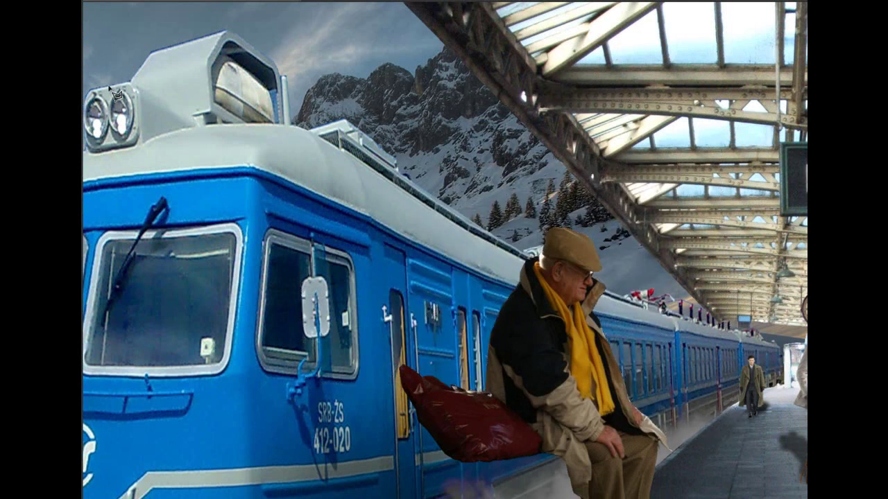
scroll(139, 130, down, 2)
scroll(133, 123, down, 3)
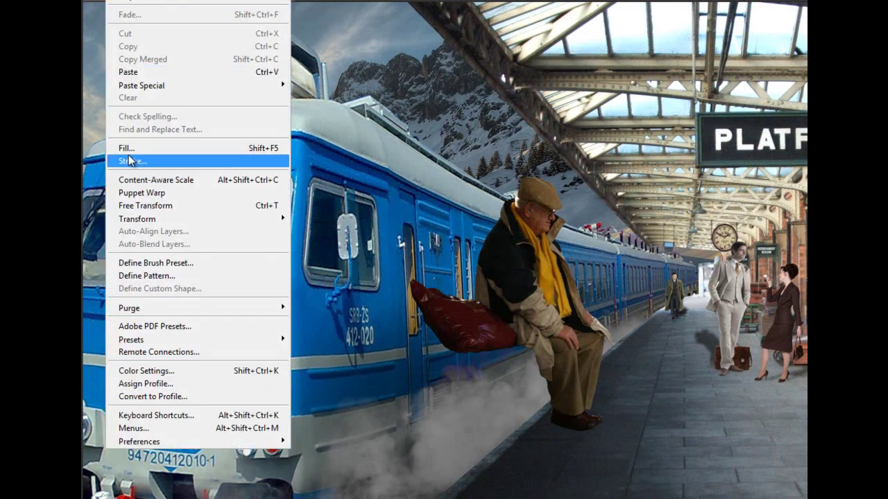
mouse_move(194, 218)
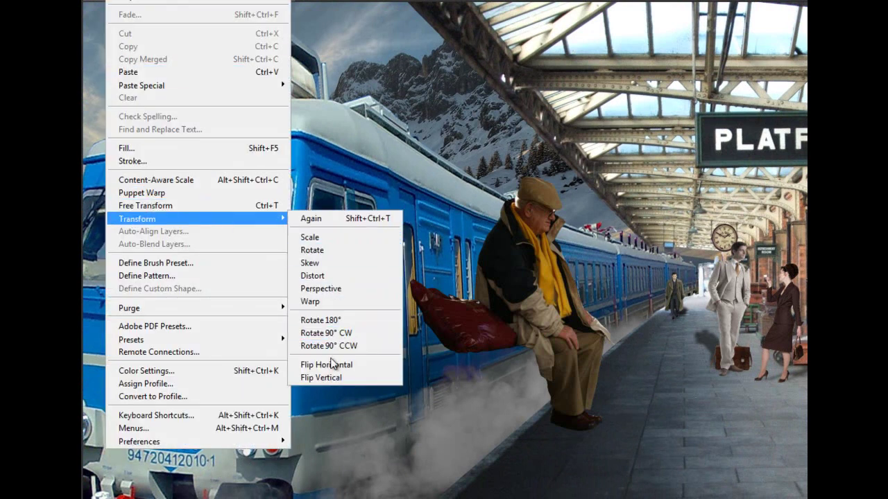
Step: Flip the old man horizontally, move him onto the green bench, and set opacity to 50%
click(326, 365)
key(ctrl+t)
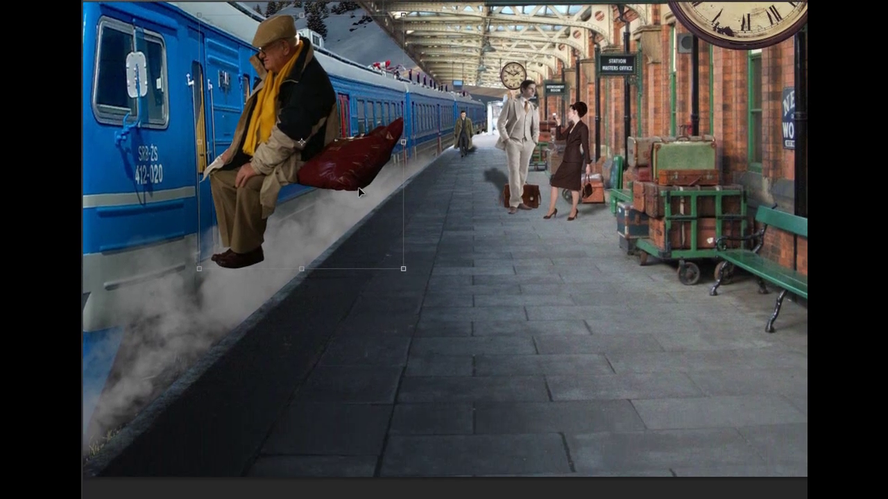
drag(358, 186, 693, 256)
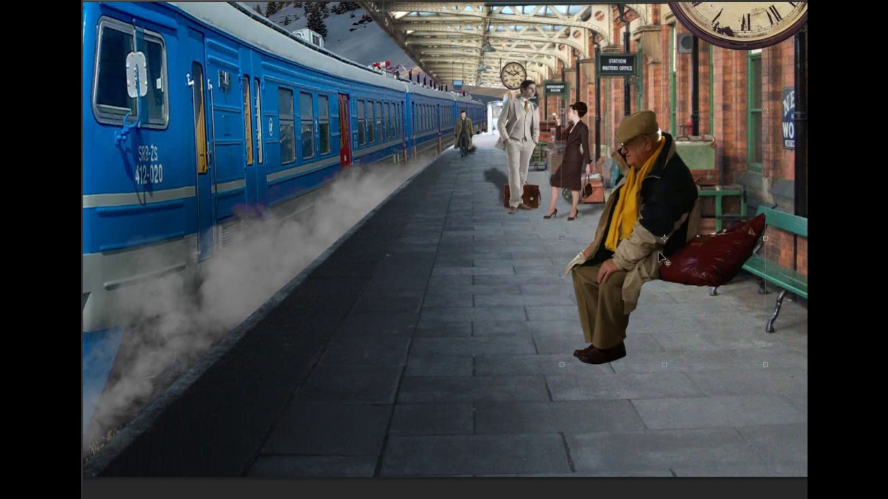
scroll(604, 479, right, 5)
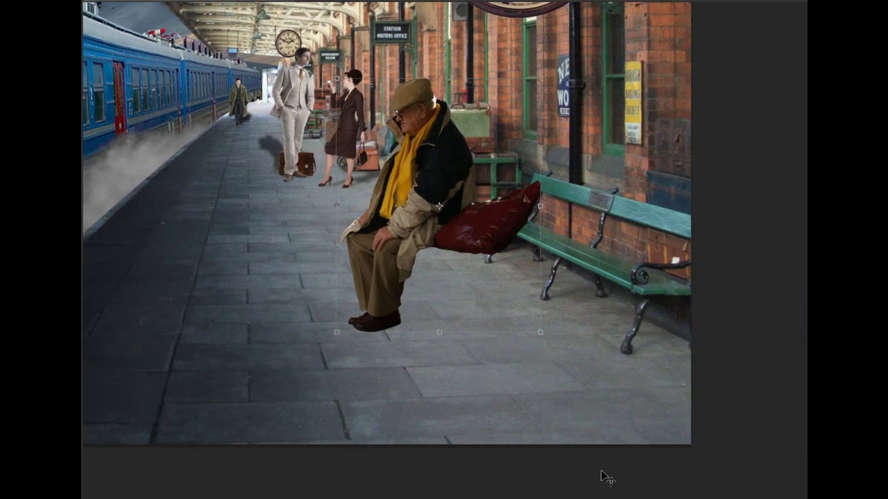
drag(437, 199, 567, 230)
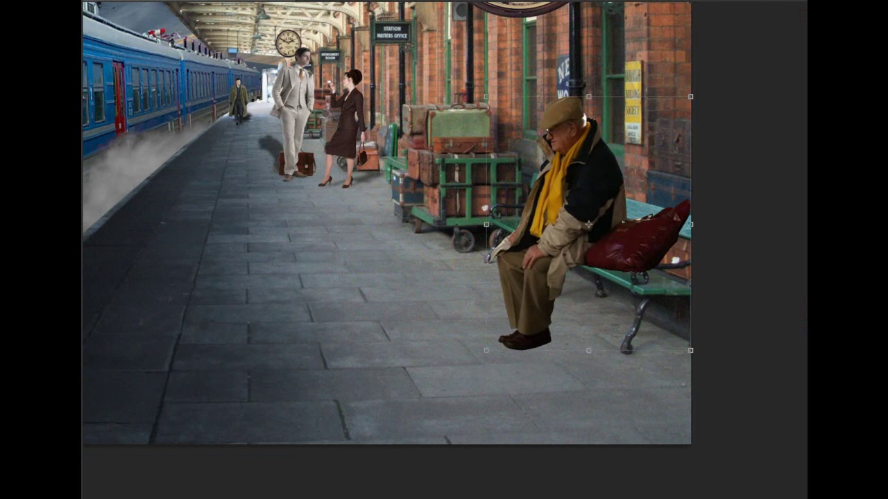
key(5)
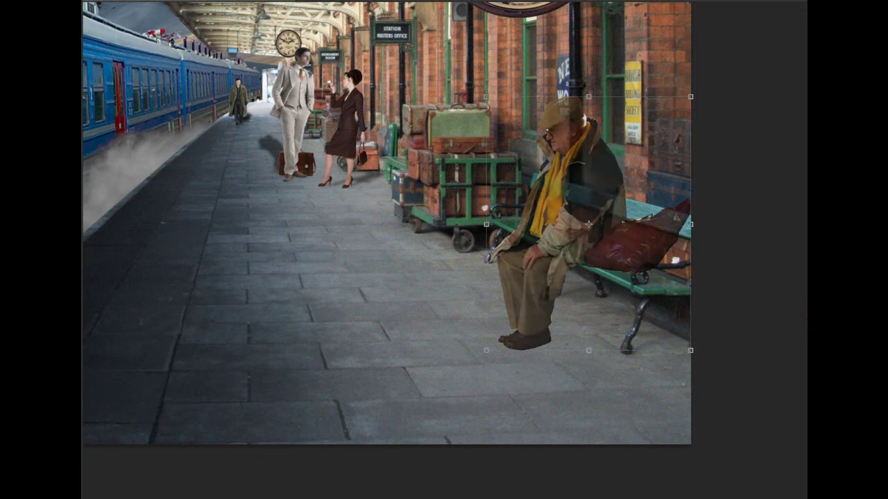
key(ctrl+plus)
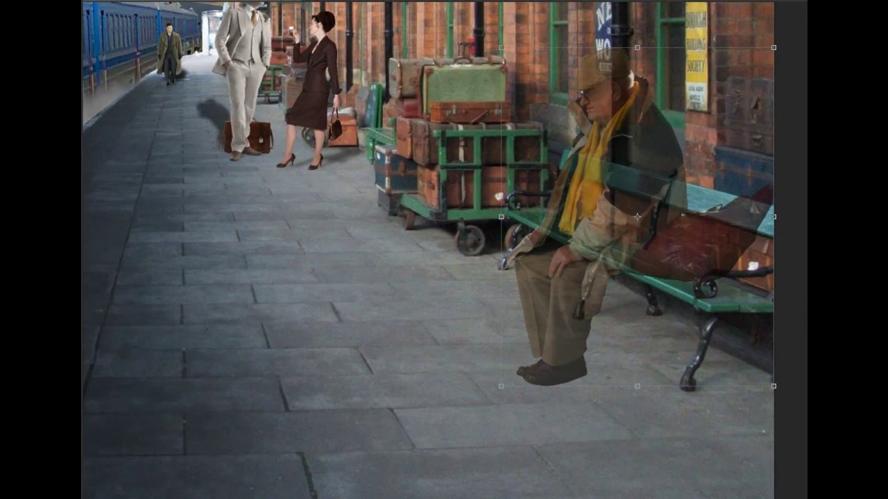
key(ctrl+plus)
key(ctrl+plus)
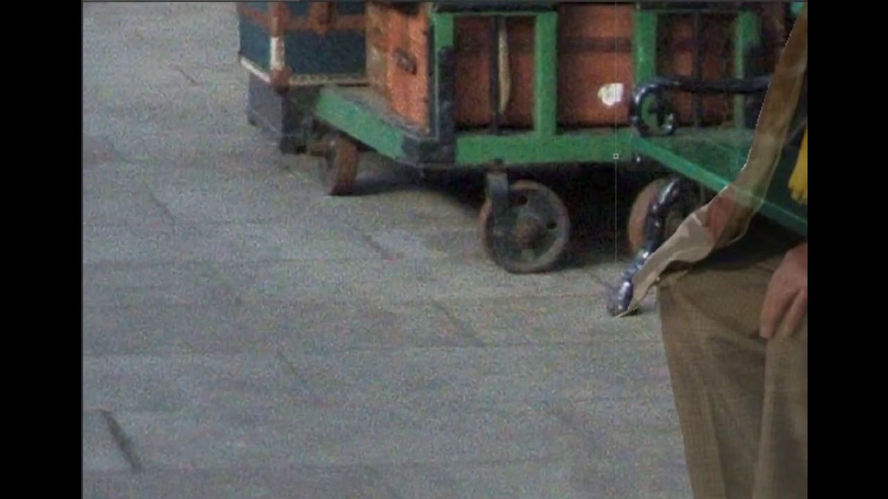
Step: Commit the old man's position and cut out the iron armrest so it shows over the red bag
key(Return)
scroll(652, 324, right, 10)
mouse_move(651, 321)
mouse_down()
mouse_move(578, 319)
mouse_move(554, 329)
mouse_move(547, 372)
mouse_move(572, 344)
mouse_move(658, 332)
mouse_move(648, 326)
mouse_up()
key(ctrl+j)
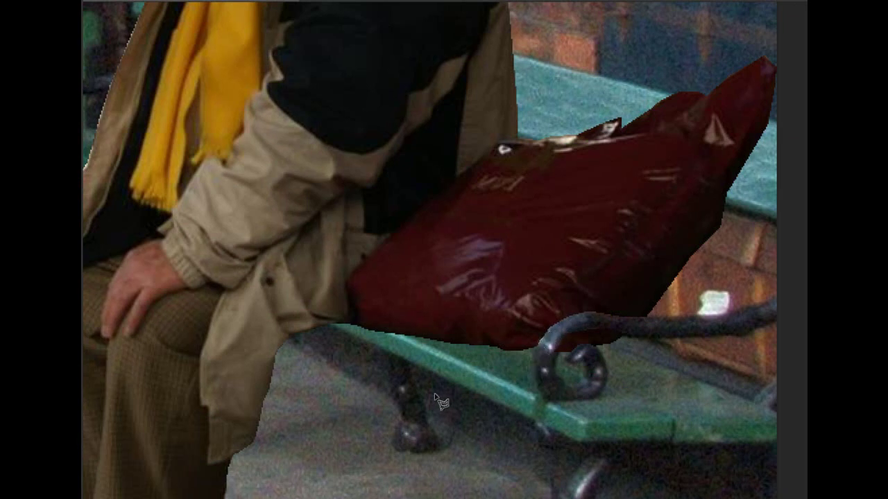
scroll(434, 393, down, 2)
scroll(434, 393, down, 2)
scroll(434, 394, down, 2)
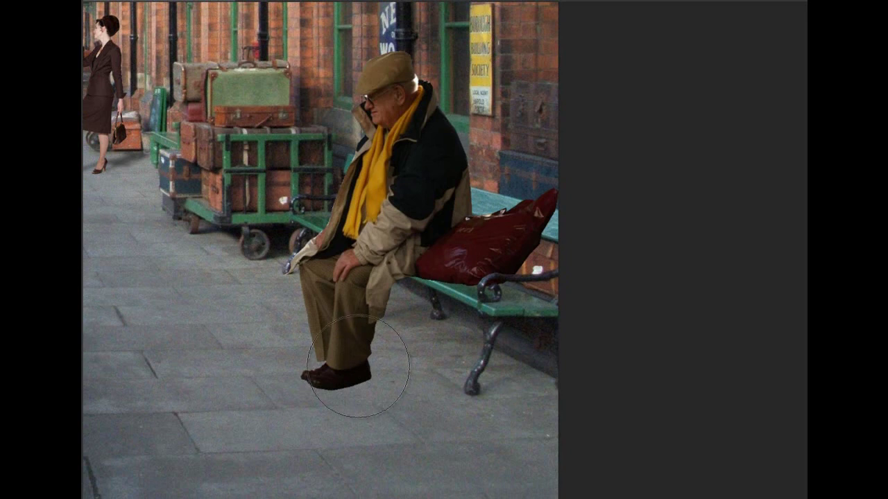
Step: With a smaller black brush, paint shadows under the man's shoes and on the bench behind him
mouse_move(469, 255)
mouse_down()
mouse_move(419, 259)
mouse_move(419, 279)
mouse_move(464, 279)
mouse_up()
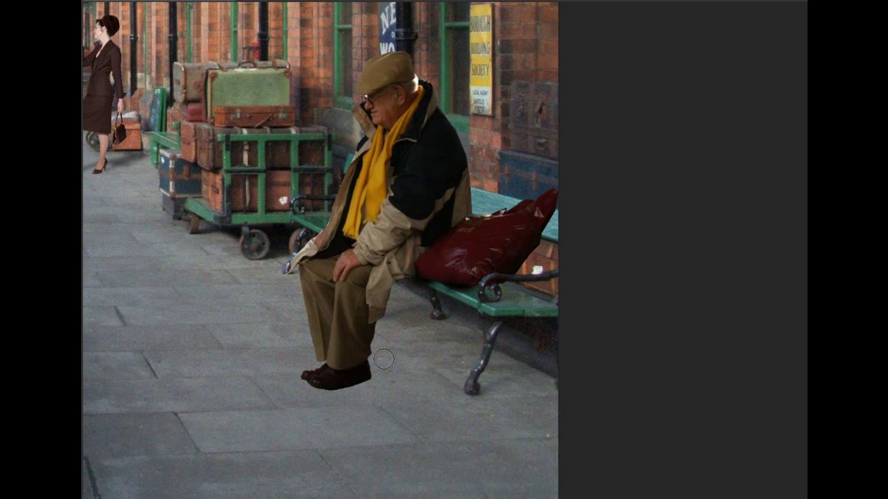
mouse_move(310, 382)
mouse_down()
mouse_move(362, 362)
mouse_move(383, 331)
mouse_move(449, 350)
mouse_move(474, 330)
mouse_move(452, 352)
mouse_up()
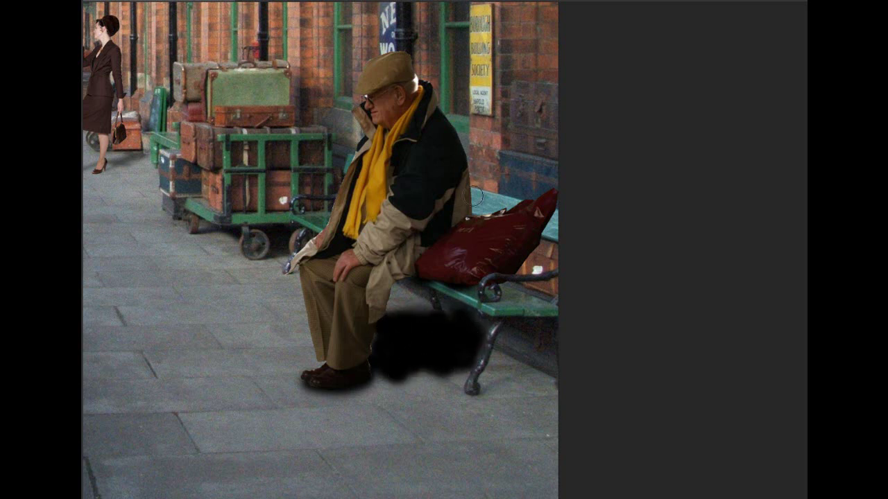
mouse_move(481, 195)
mouse_down()
mouse_move(547, 162)
mouse_move(517, 97)
mouse_up()
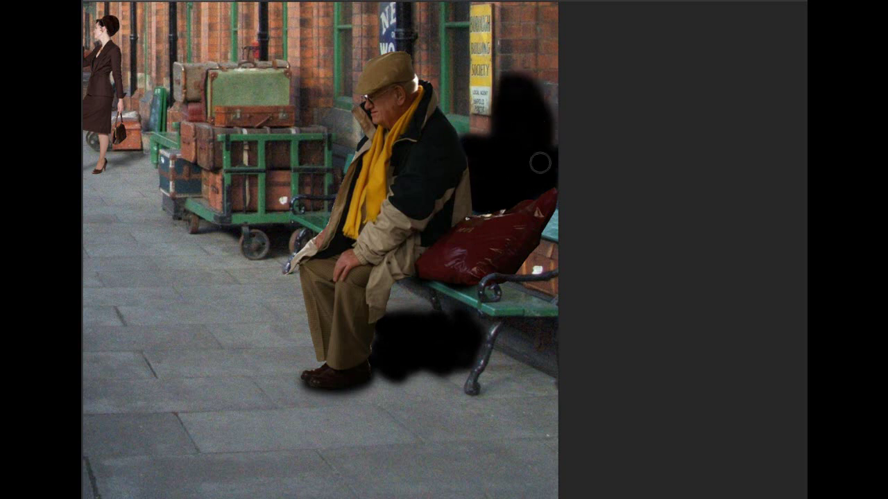
drag(517, 97, 522, 110)
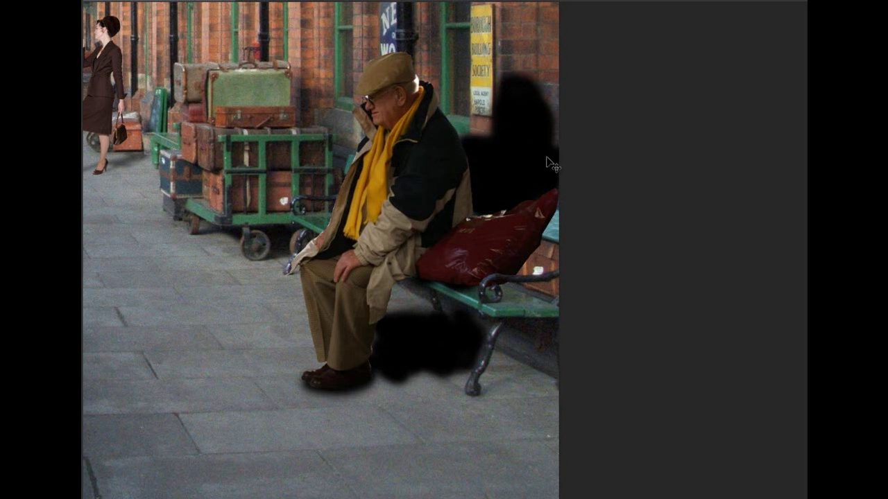
key(ctrl+minus)
key(ctrl+minus)
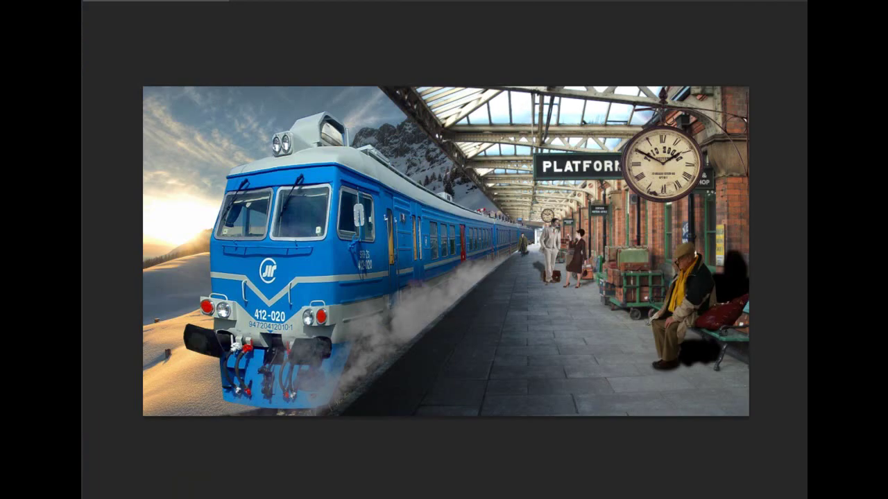
Step: Blur the shadow with a 29.1 Gaussian Blur radius and lighten it
click(268, 1)
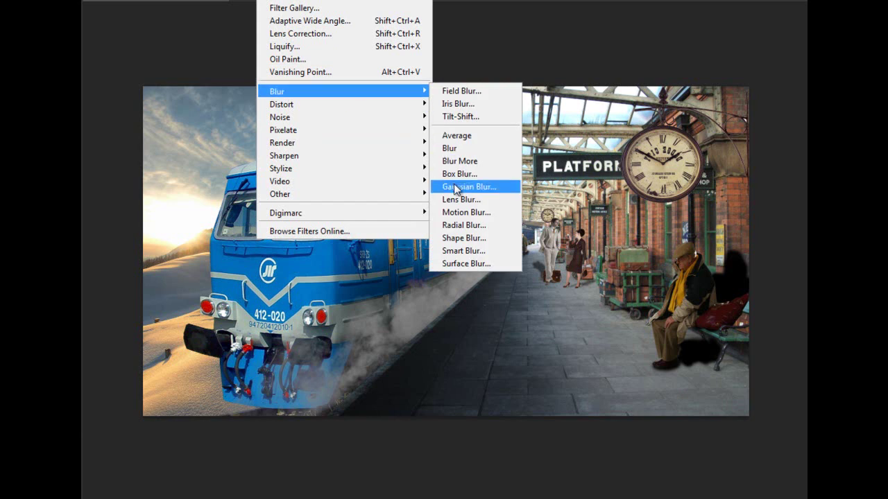
click(453, 186)
drag(400, 277, 414, 278)
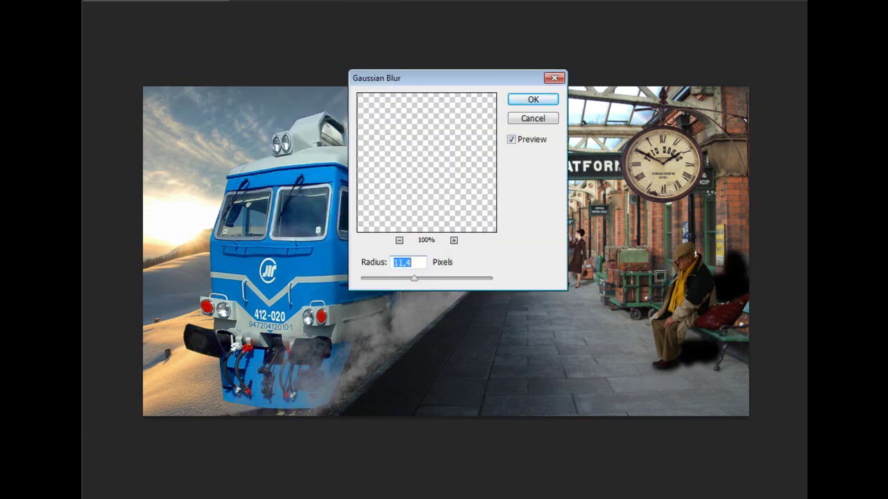
drag(410, 280, 428, 280)
key(Return)
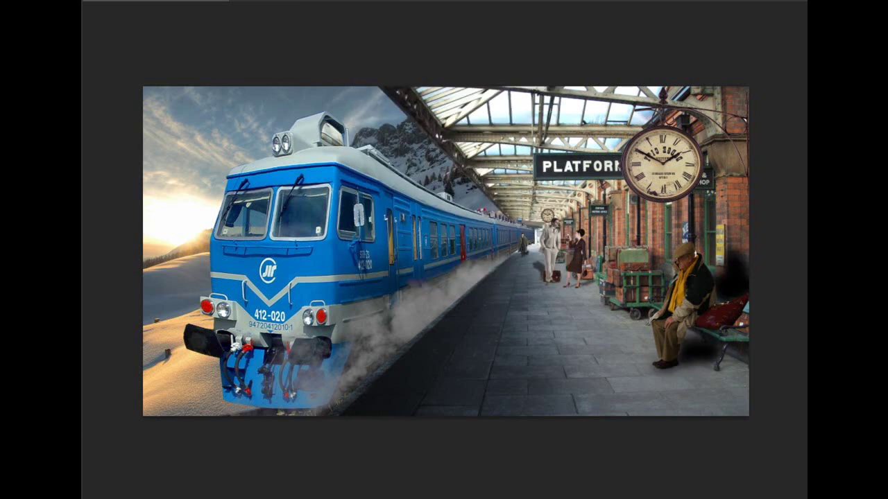
key(ctrl+z)
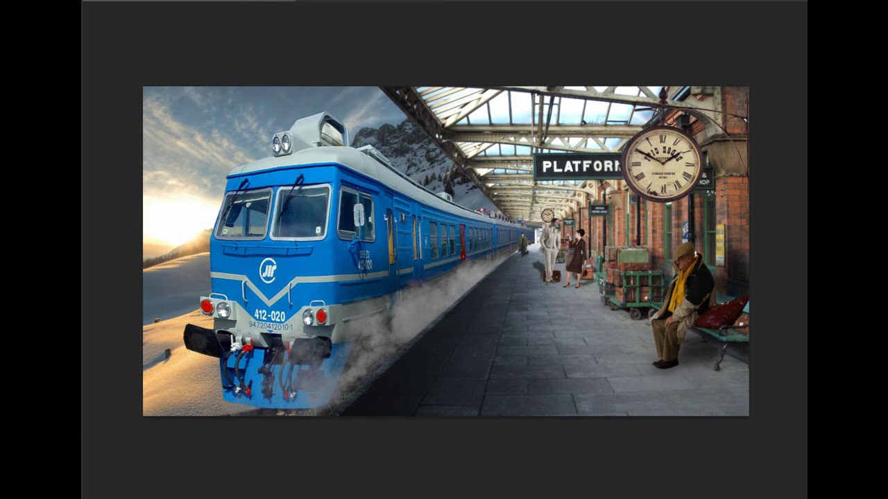
Step: Add a Hue/Saturation adjustment layer with Saturation lowered to -26
click(682, 222)
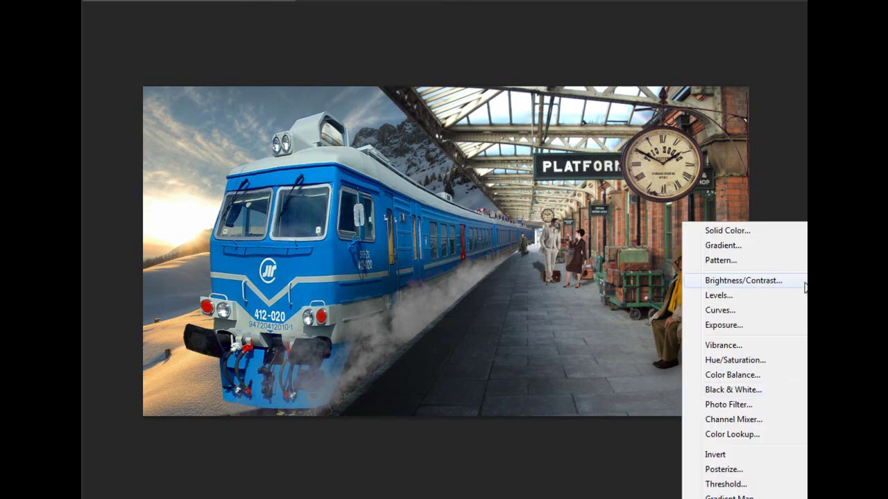
click(777, 358)
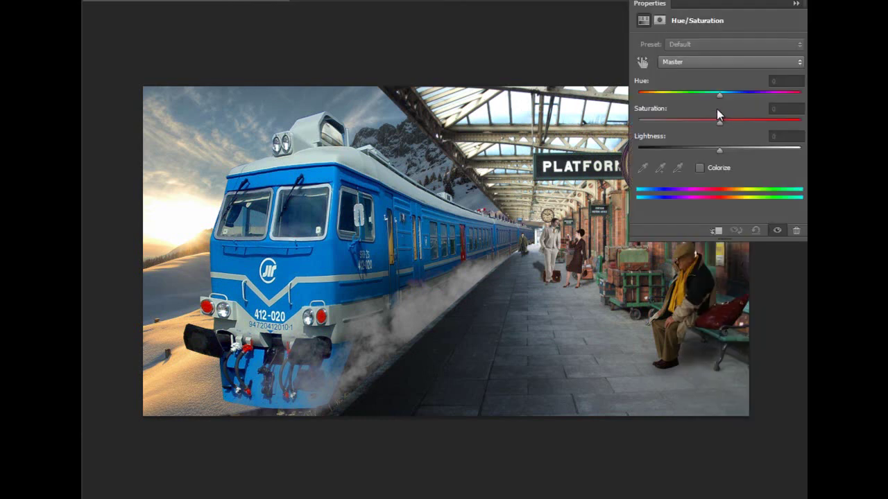
drag(717, 119, 701, 120)
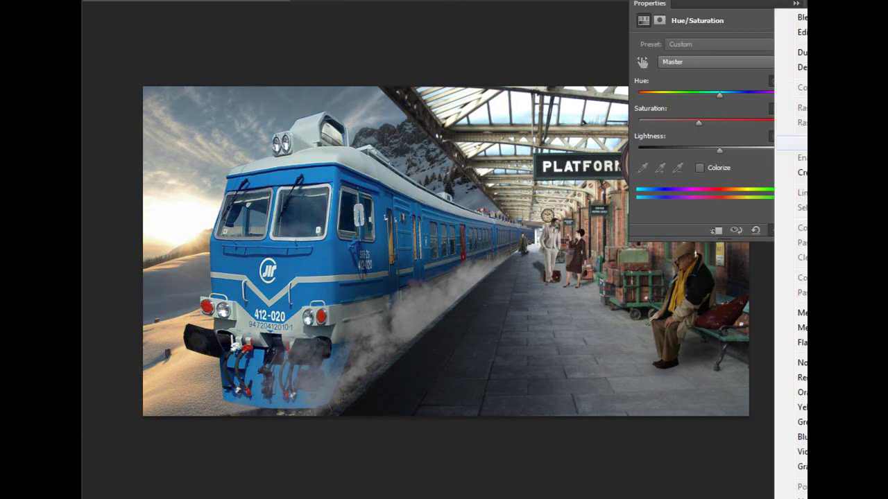
click(795, 5)
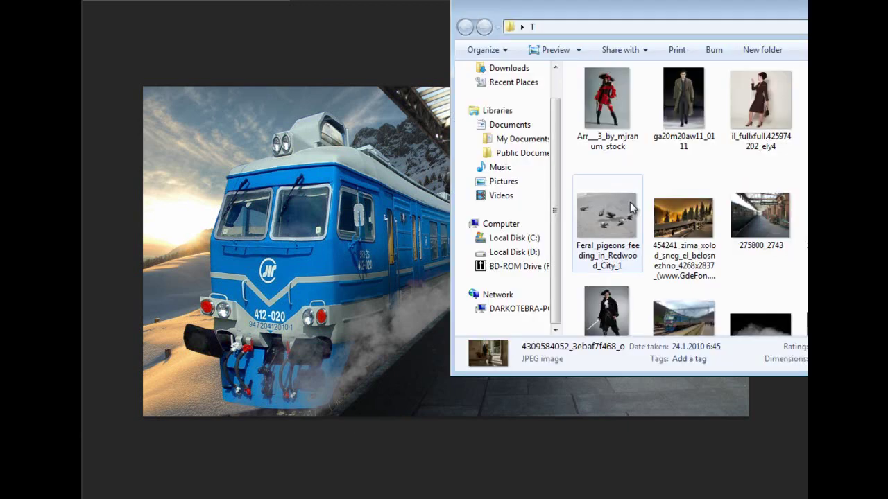
Step: Place the Feral_pigeons_feeding_in_Redwood_City_1 photo, rasterize it, and delete its grey ground
click(597, 207)
drag(483, 371, 474, 403)
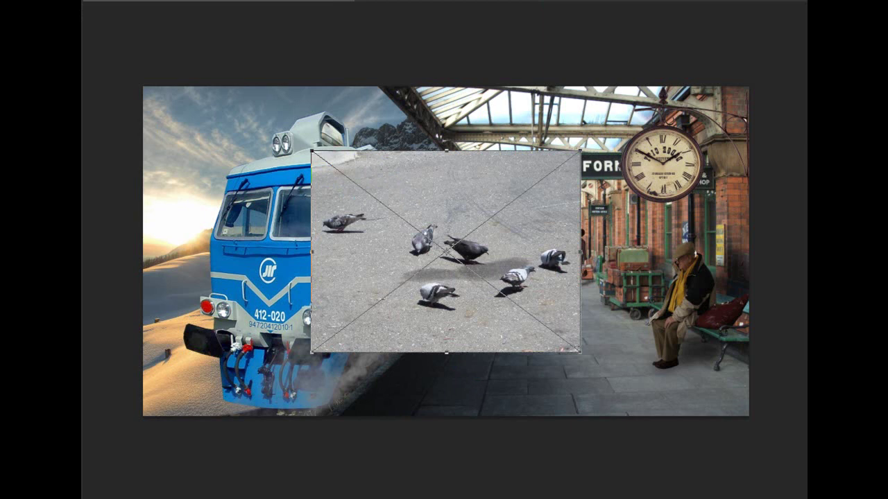
key(Return)
click(361, 271)
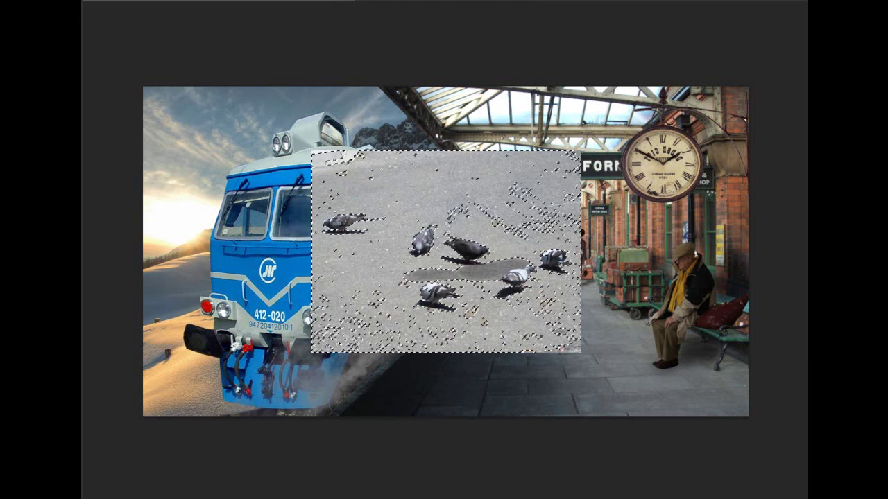
right_click(794, 143)
click(794, 142)
key(Delete)
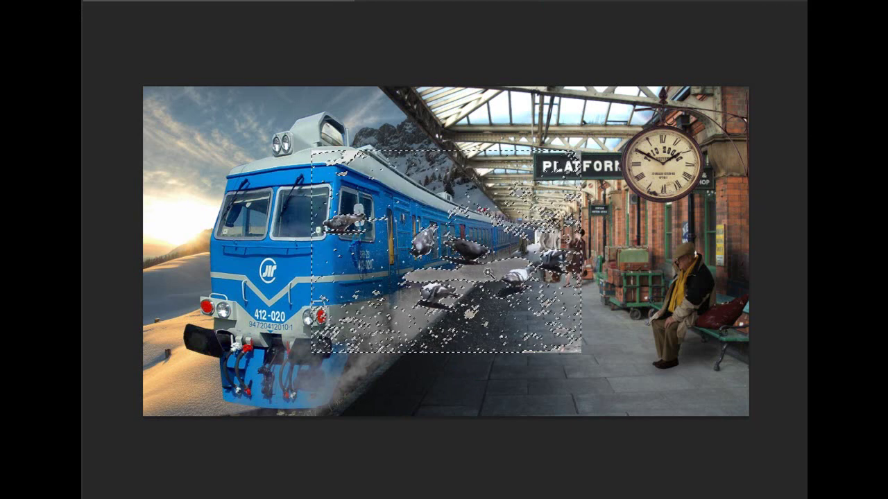
key(Delete)
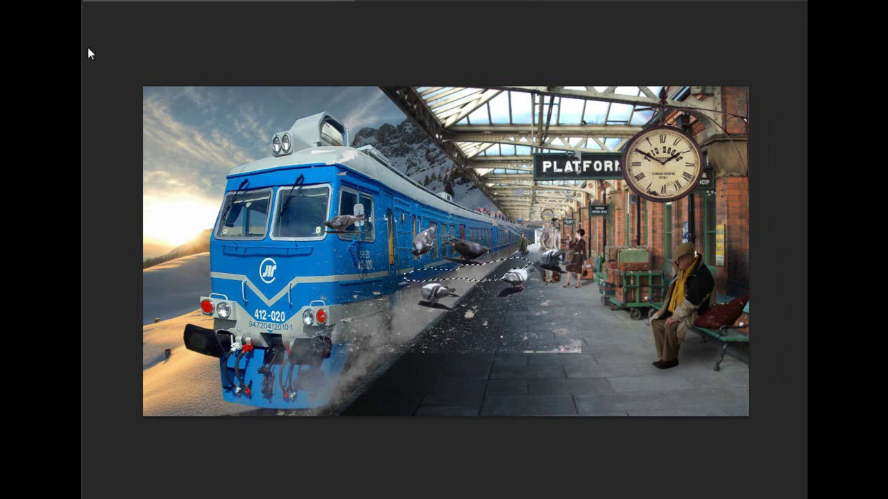
key(ctrl+d)
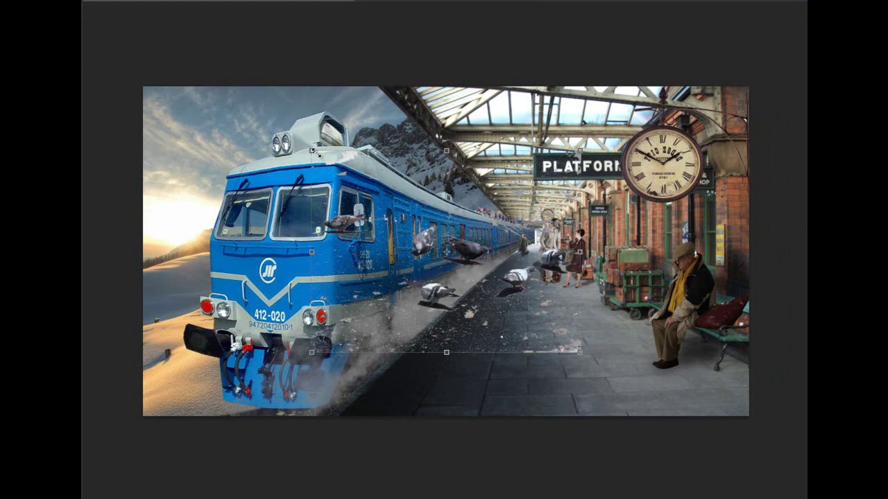
Step: Resize the pigeon flock and place it on the platform floor in front of the old man's bench
drag(313, 153, 338, 161)
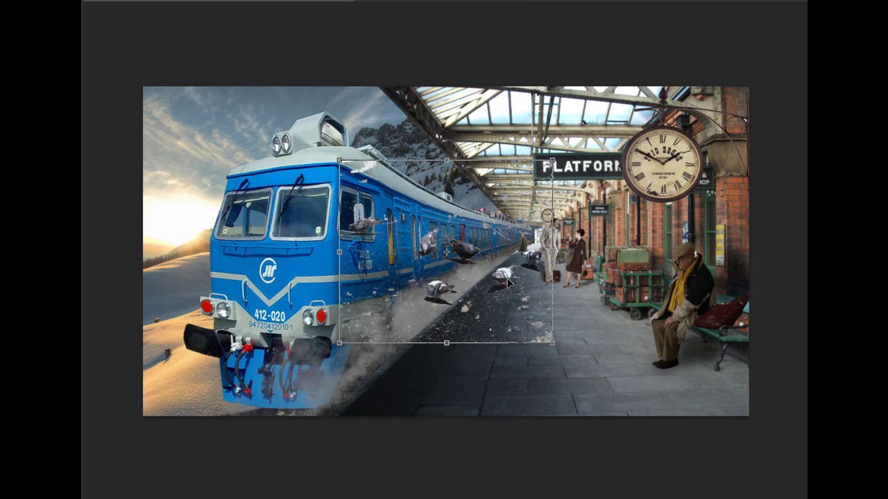
drag(510, 282, 603, 370)
drag(426, 254, 456, 280)
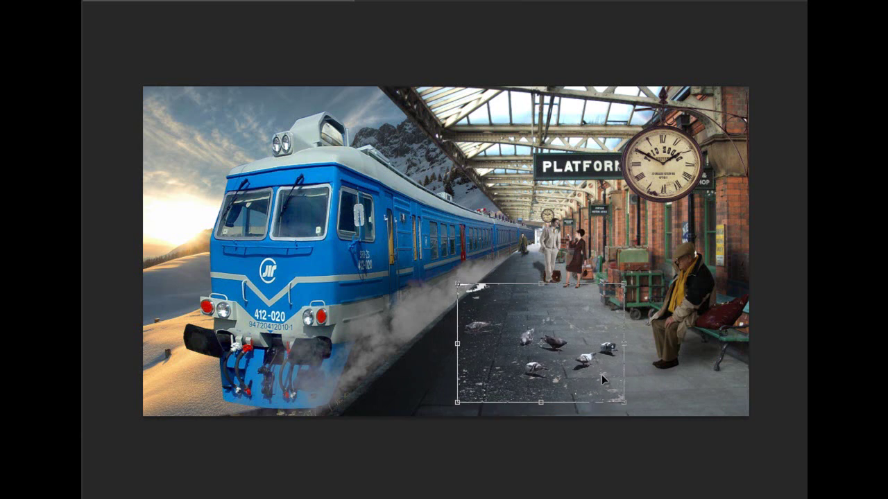
drag(627, 408, 638, 415)
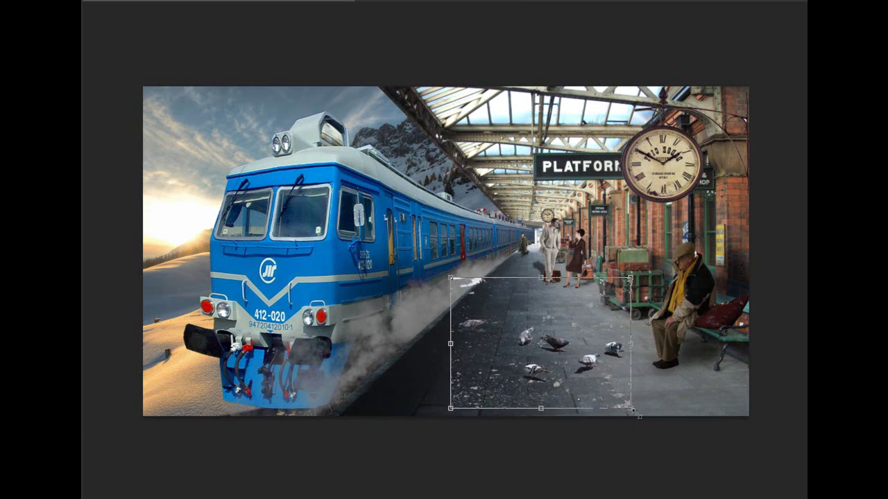
key(Return)
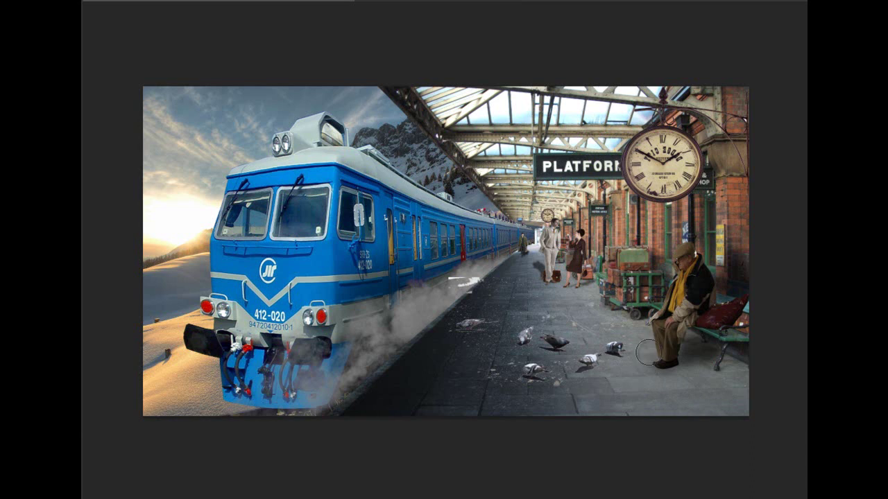
Step: Brush away the white streak on the platform and fade out the pigeon at the right edge
drag(478, 279, 427, 278)
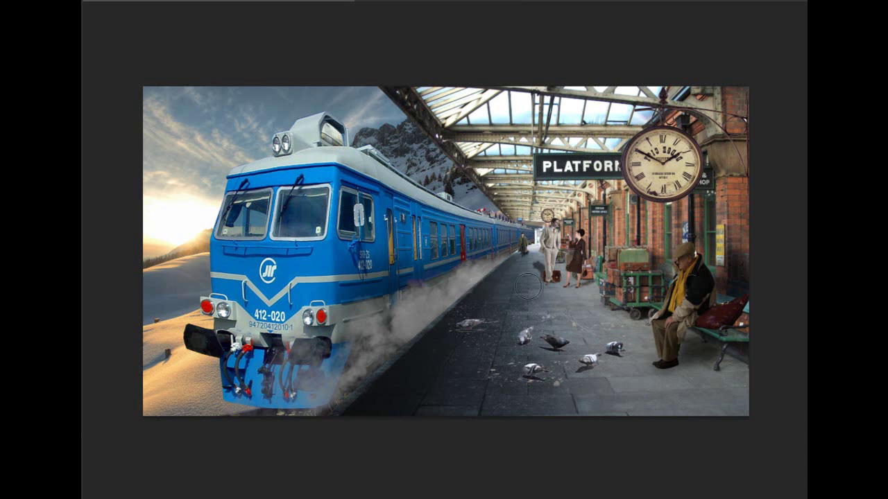
scroll(457, 245, up, 2)
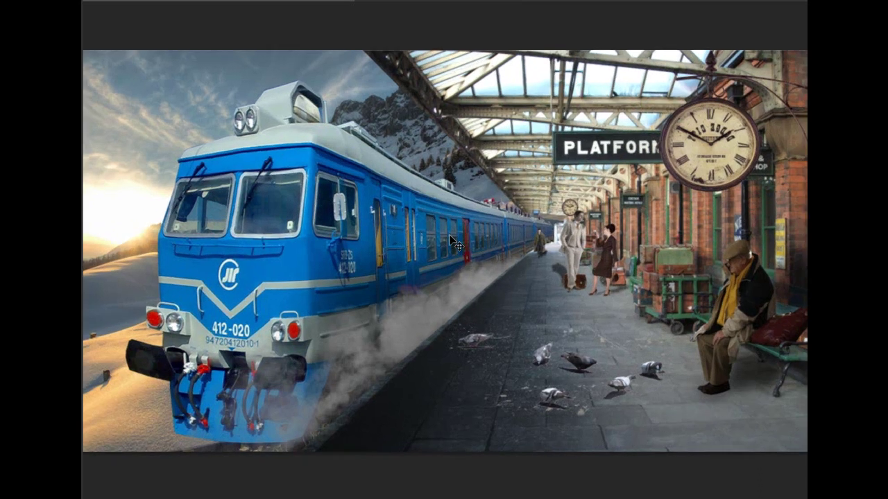
scroll(454, 235, up, 2)
scroll(449, 236, down, 1)
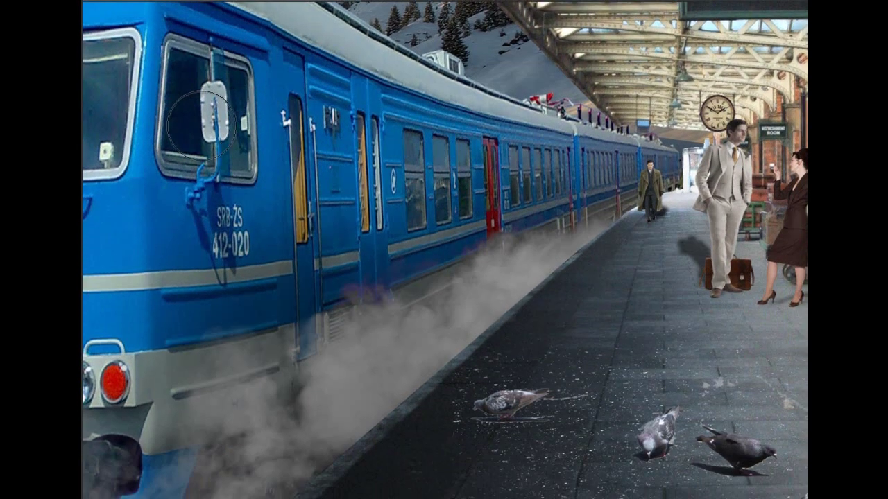
scroll(409, 267, down, 2)
scroll(472, 250, down, 2)
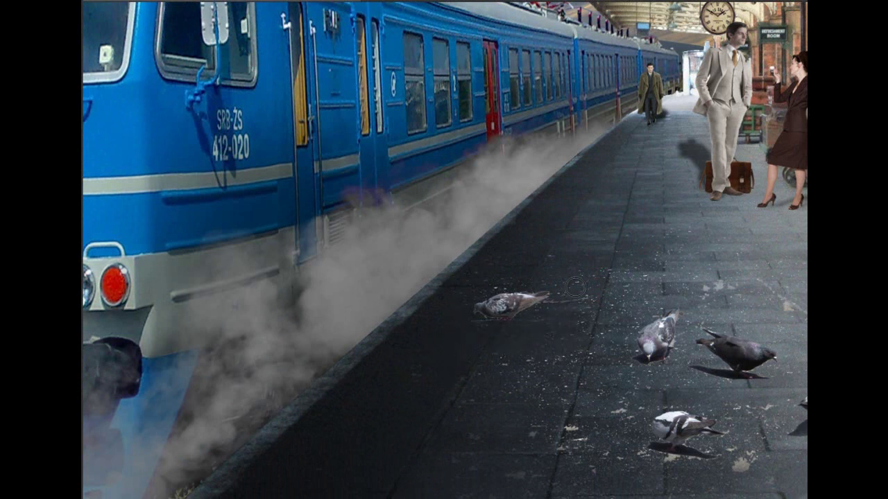
drag(659, 323, 648, 344)
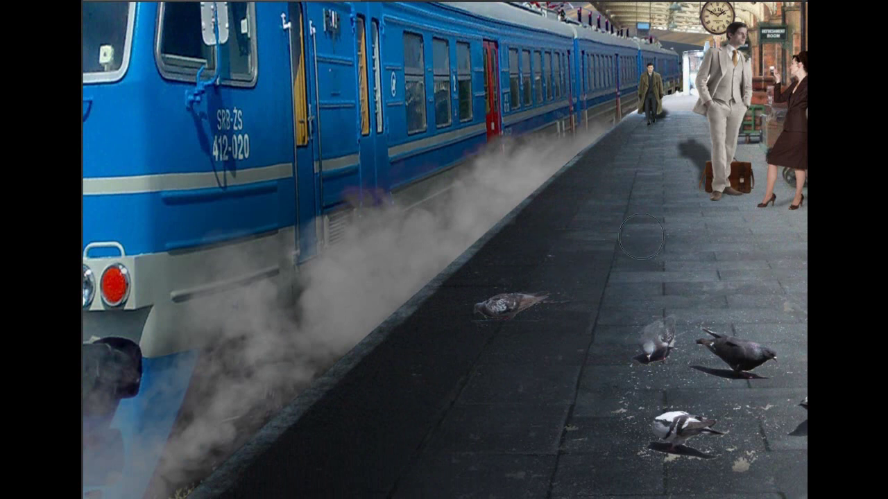
Step: Darken the floor spots and shadows under the pigeons, then shrink the brush and zoom out
scroll(715, 482, down, 3)
scroll(737, 307, right, 5)
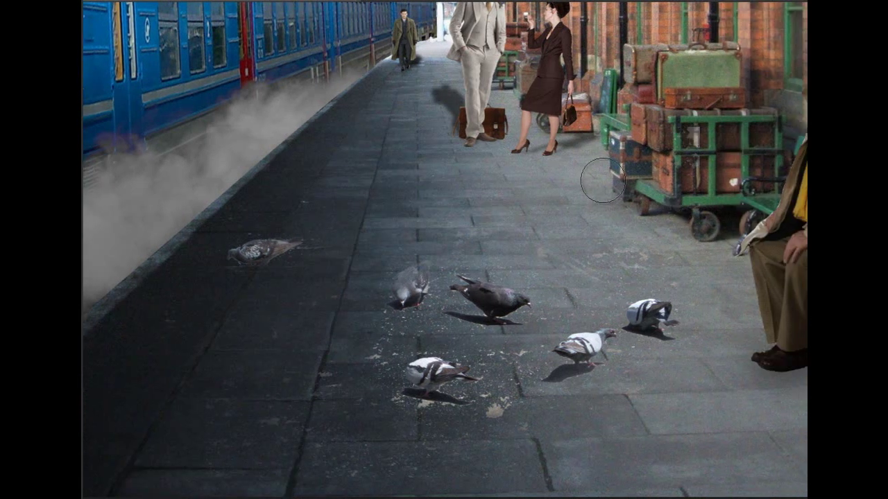
click(570, 297)
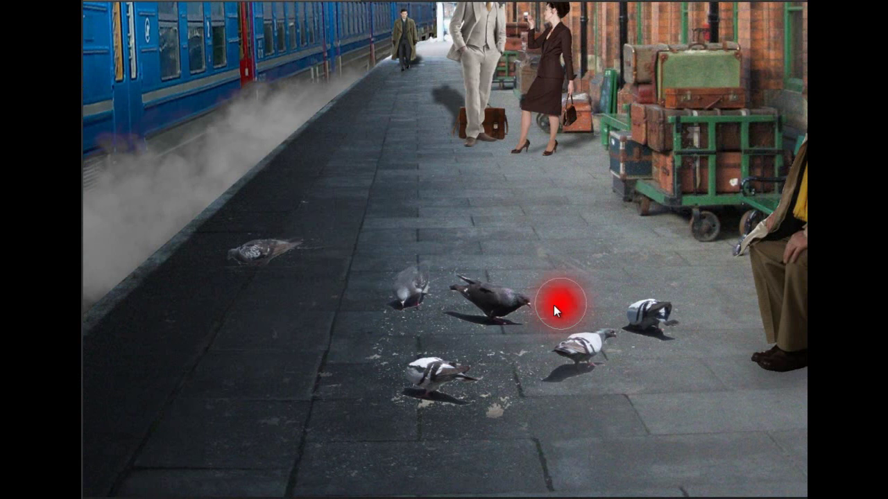
drag(445, 329, 485, 346)
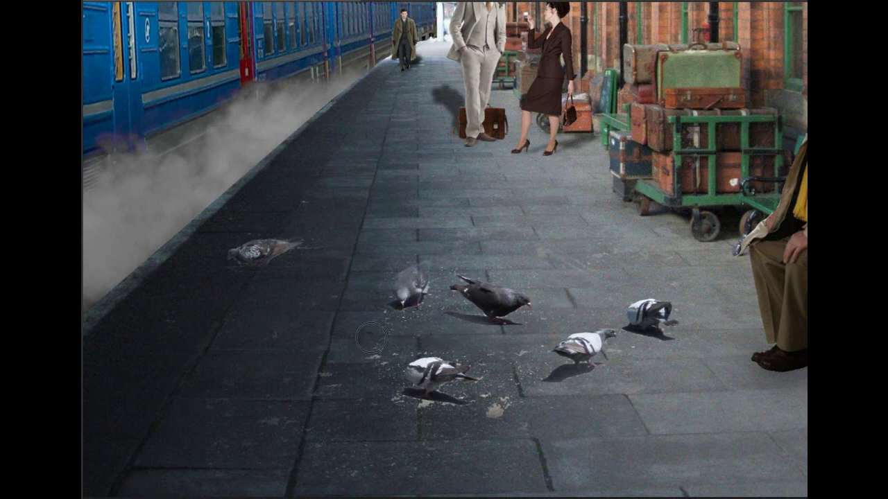
drag(369, 375, 396, 388)
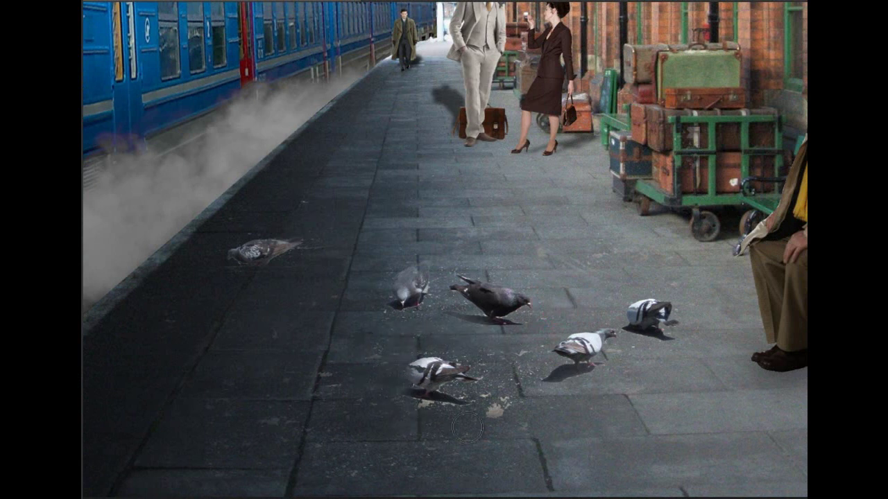
drag(459, 423, 497, 425)
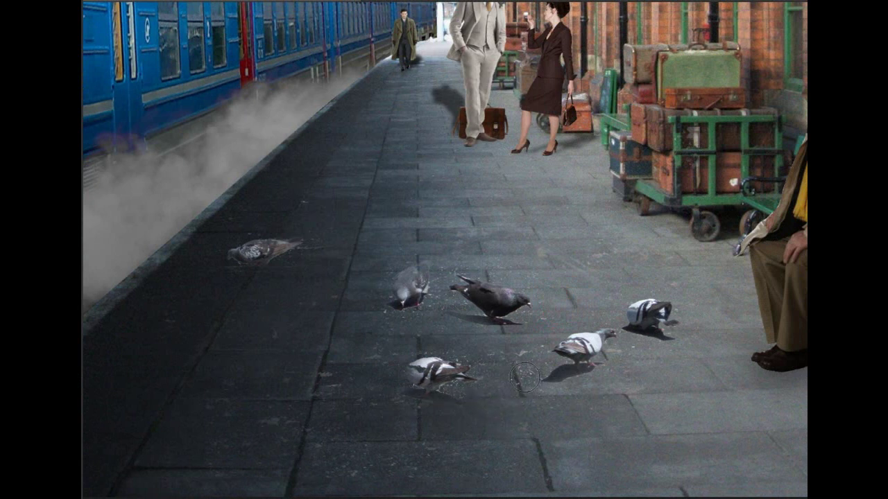
drag(481, 347, 456, 317)
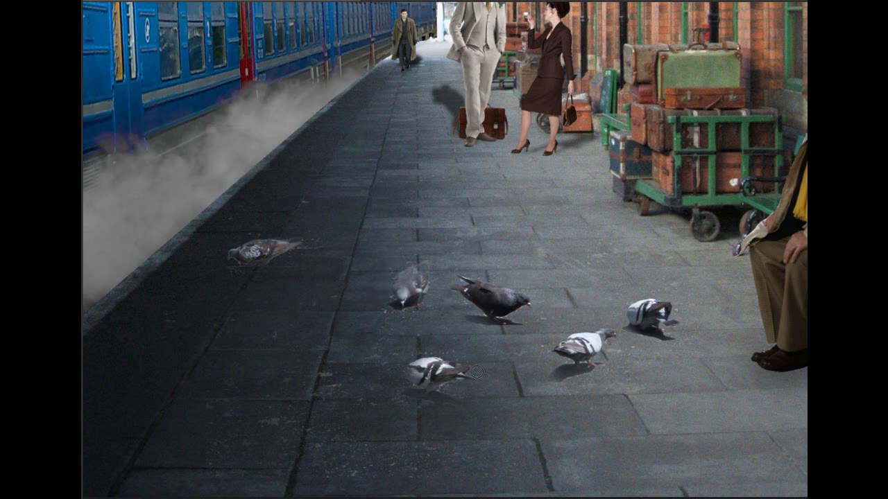
scroll(477, 370, down, 3)
scroll(476, 371, down, 3)
Step: Apply a Motion Blur filter to the pigeons layer
scroll(477, 370, down, 3)
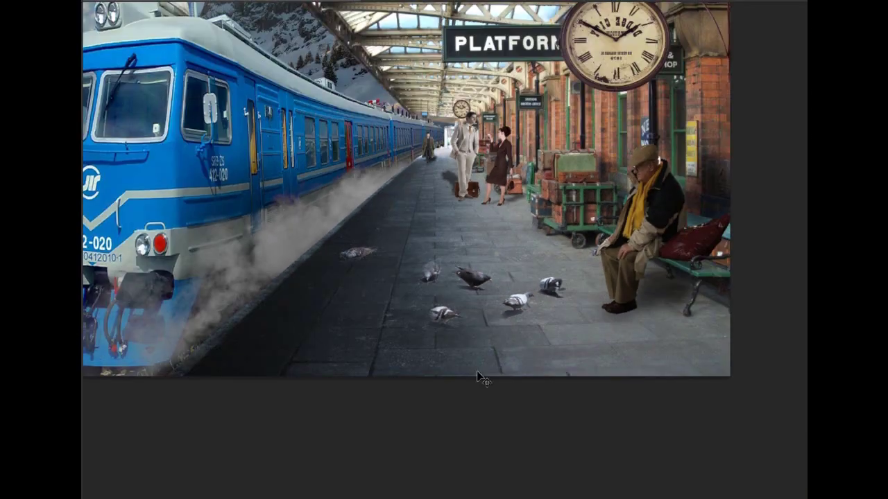
scroll(476, 370, down, 3)
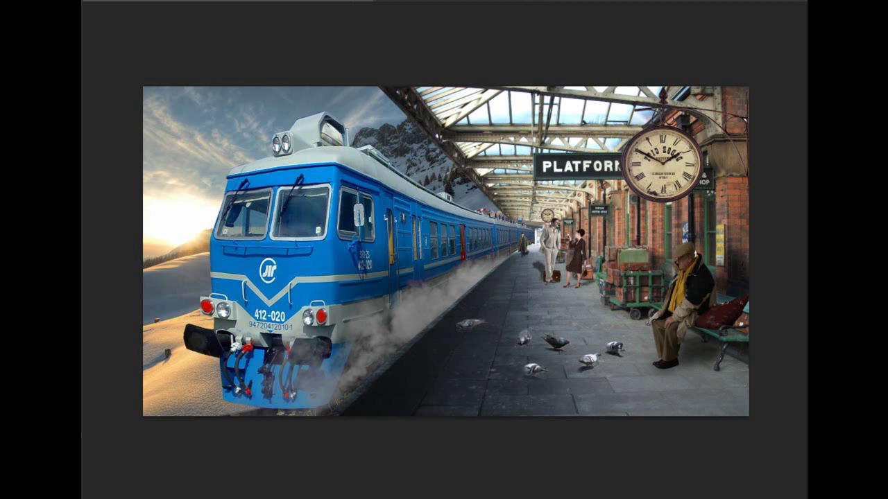
key(alt+i)
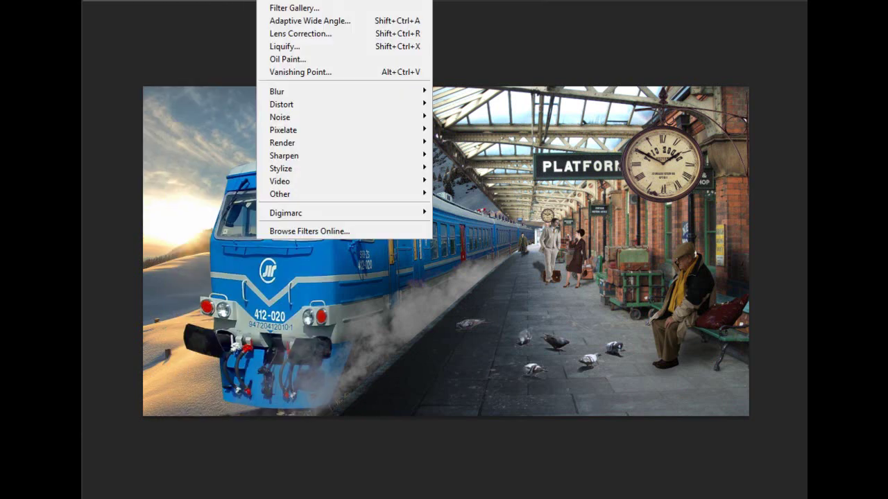
mouse_move(277, 91)
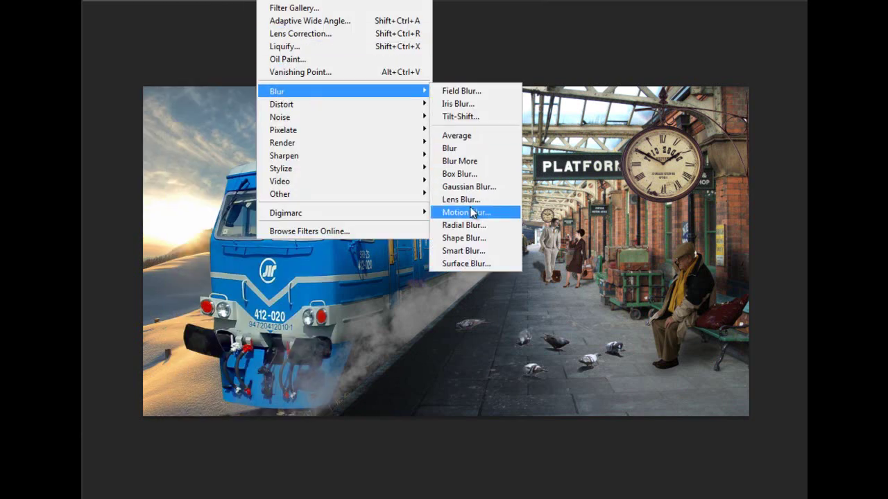
click(472, 212)
key(Return)
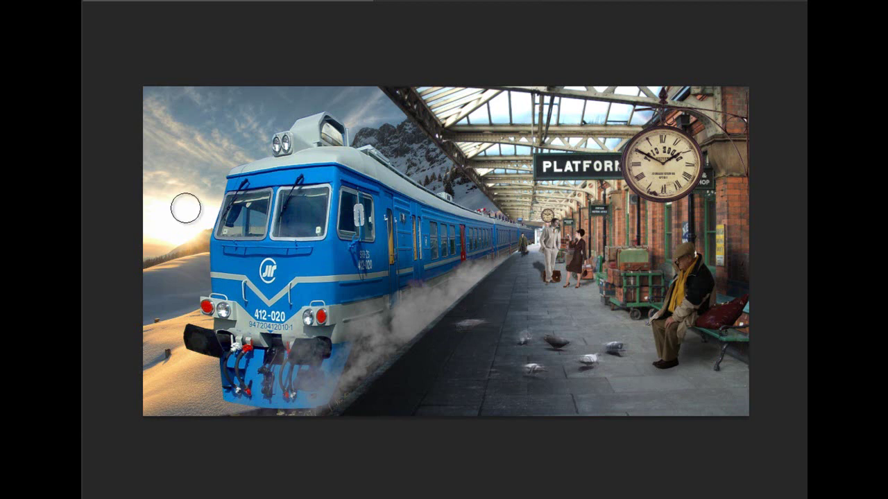
Step: Zoom in on the train's side and type 'DarkoBrate' in white over the train number
key(ctrl+plus)
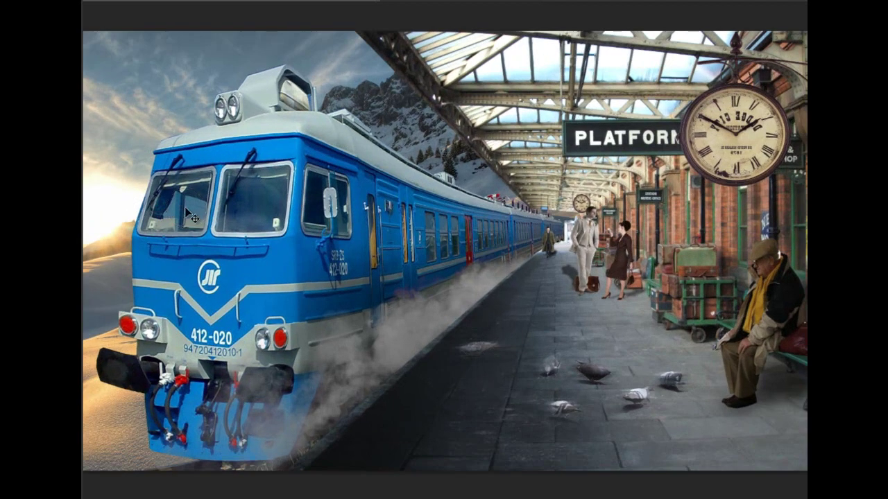
key(ctrl+plus)
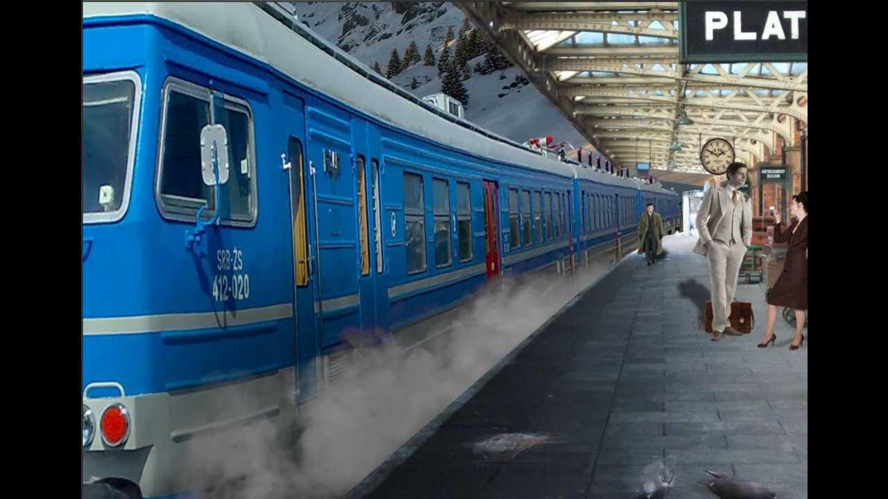
drag(114, 274, 268, 321)
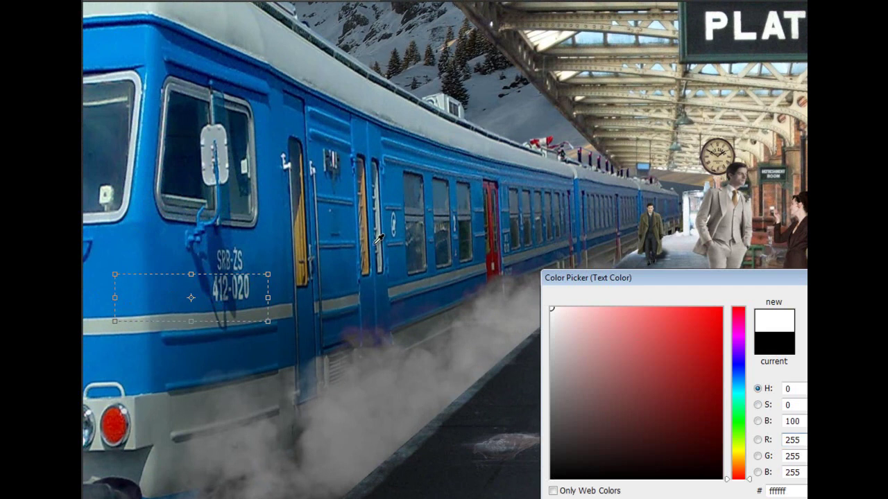
key(Return)
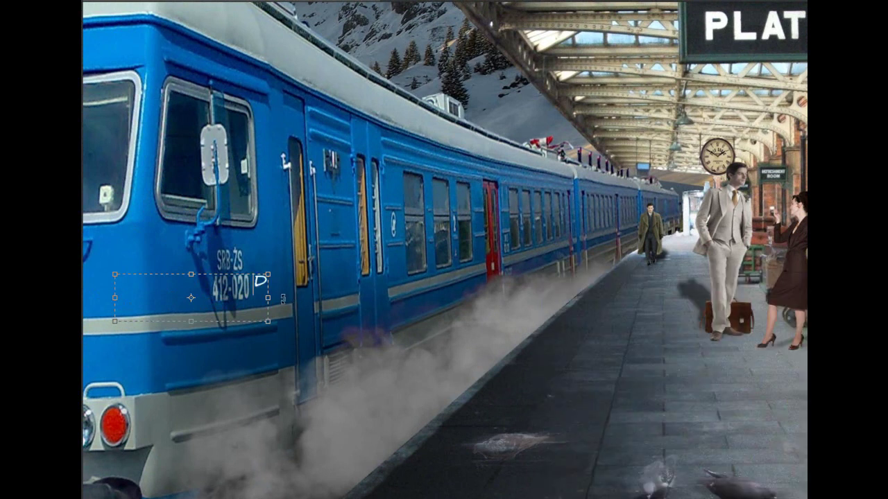
text(arkoBrate)
key(ctrl+Return)
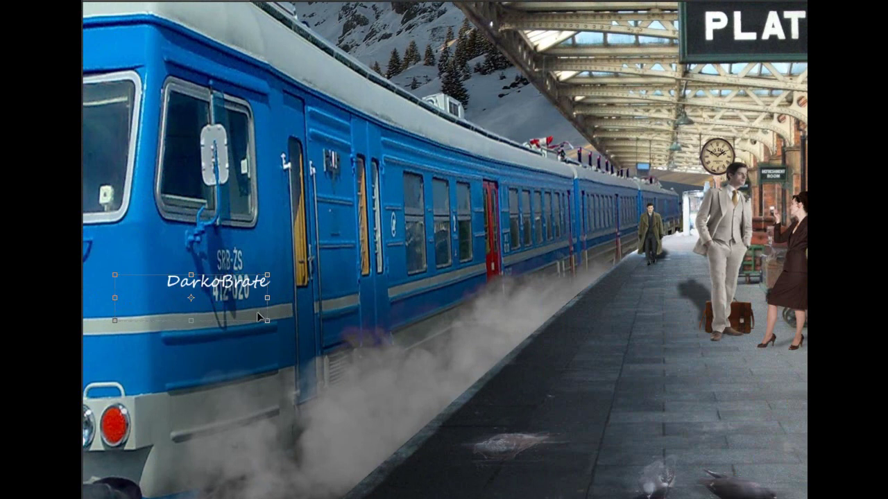
Step: Move the DarkoBrate text below the train number and rotate it to follow the carriage's slope
drag(244, 290, 253, 358)
key(ctrl+t)
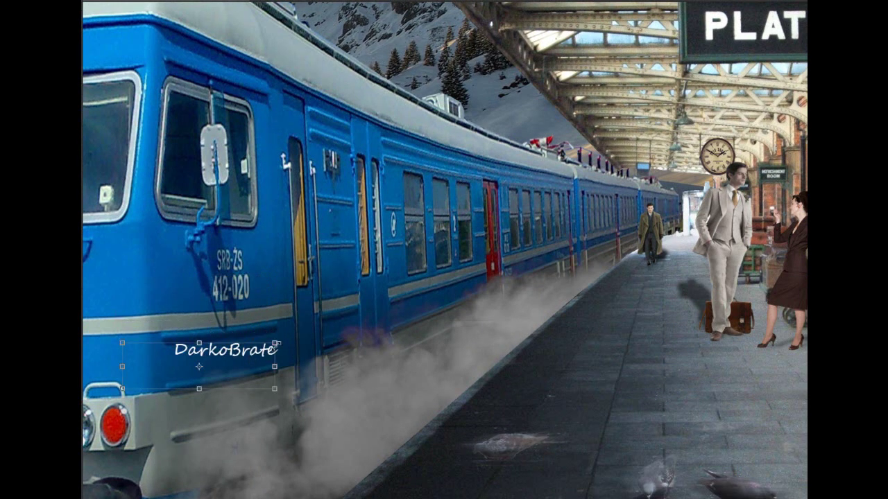
drag(290, 332, 288, 314)
drag(251, 351, 256, 355)
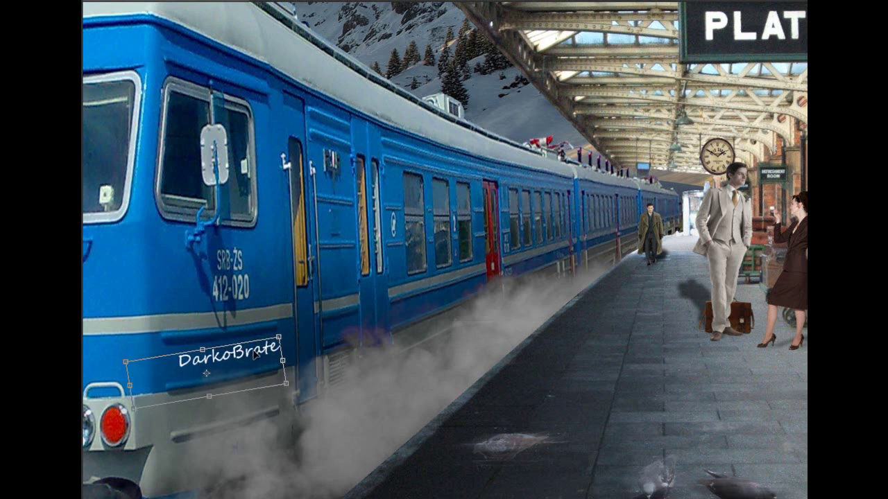
key(Return)
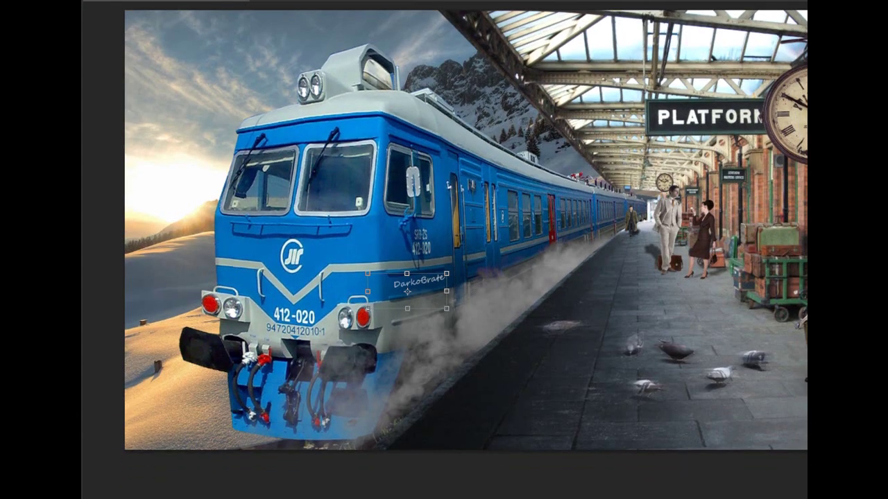
Step: Paint red glows around the train's left and right front lamps
key(Return)
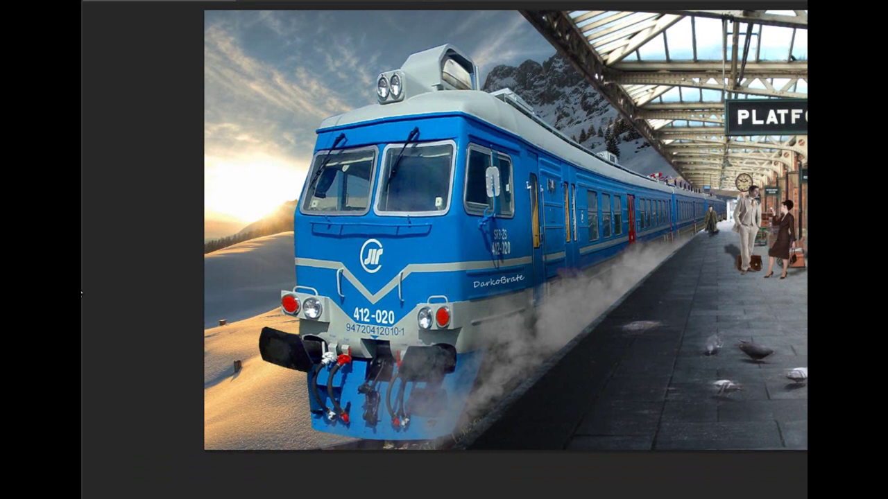
click(703, 349)
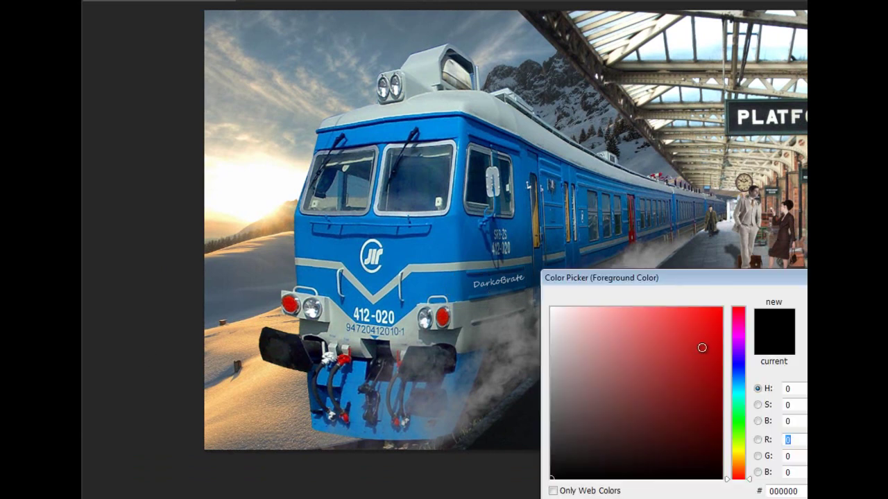
key(Return)
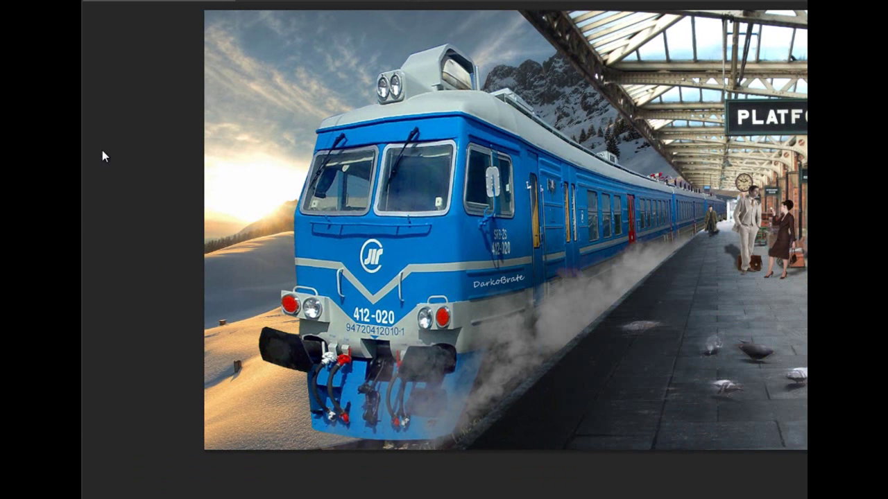
click(304, 188)
key(ctrl+z)
drag(454, 316, 438, 317)
click(288, 300)
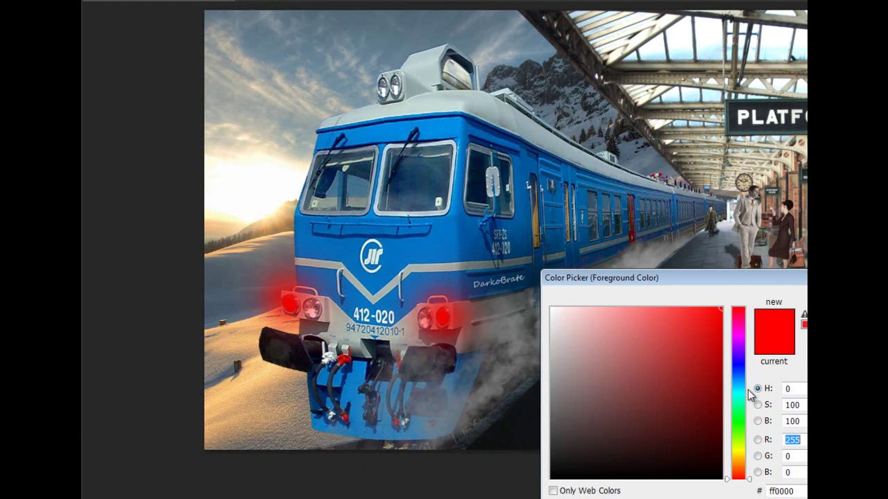
Step: Paint yellow-green glows over the roof lamps and both headlights
click(742, 446)
drag(742, 446, 741, 436)
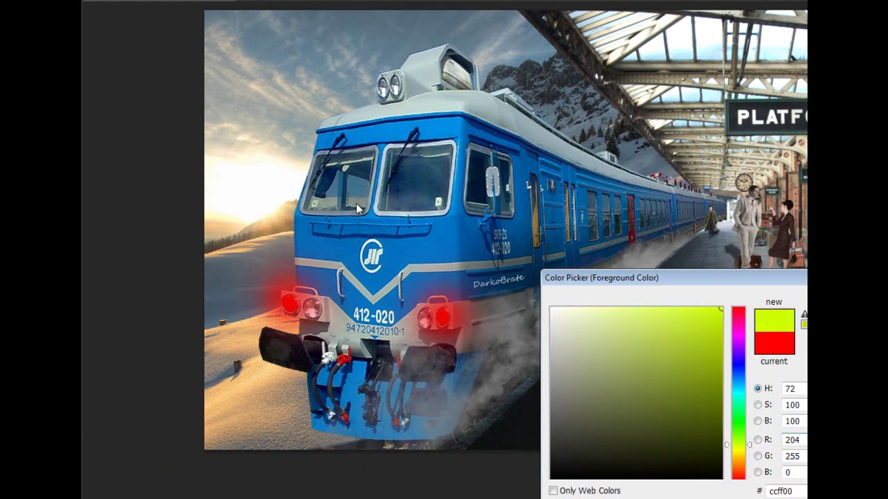
key(Return)
click(357, 80)
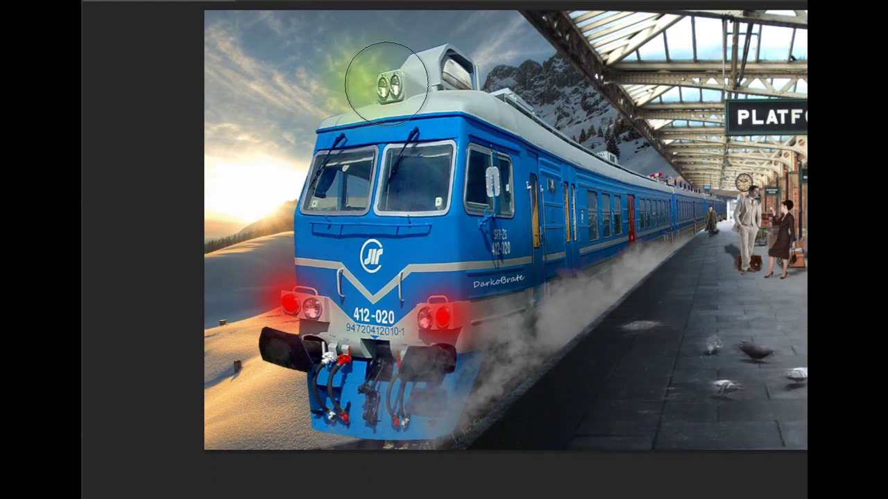
drag(386, 83, 396, 79)
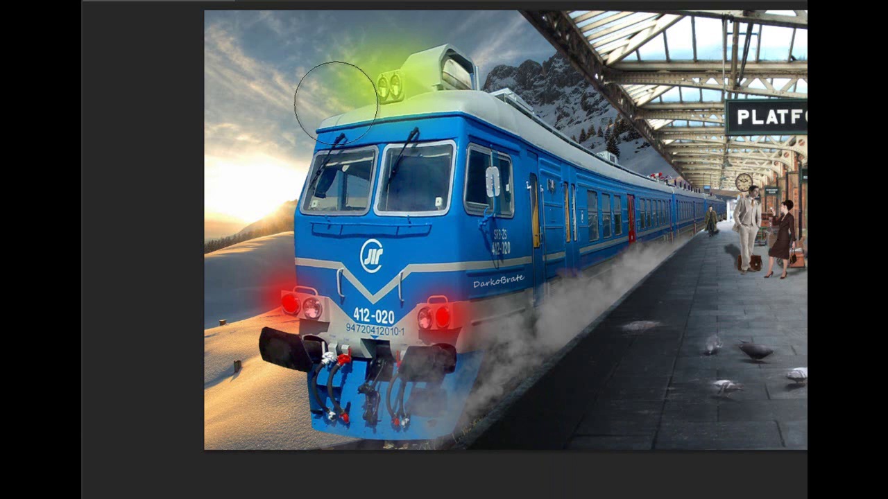
click(315, 313)
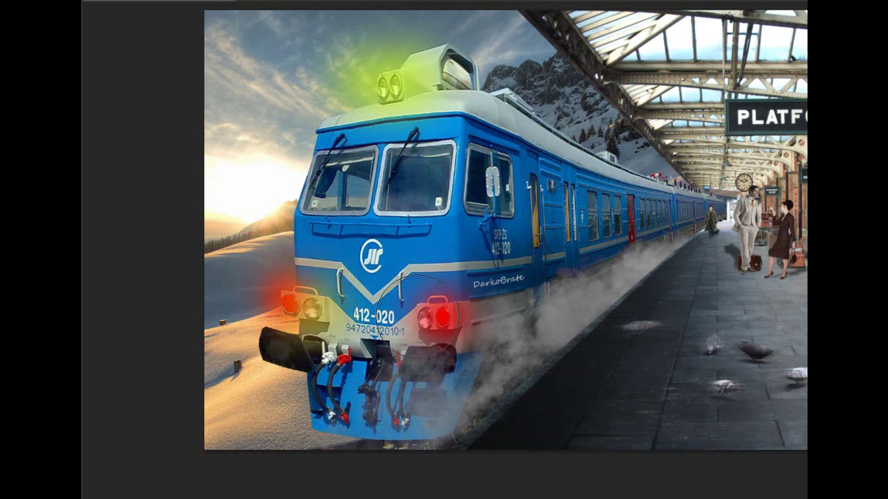
click(416, 316)
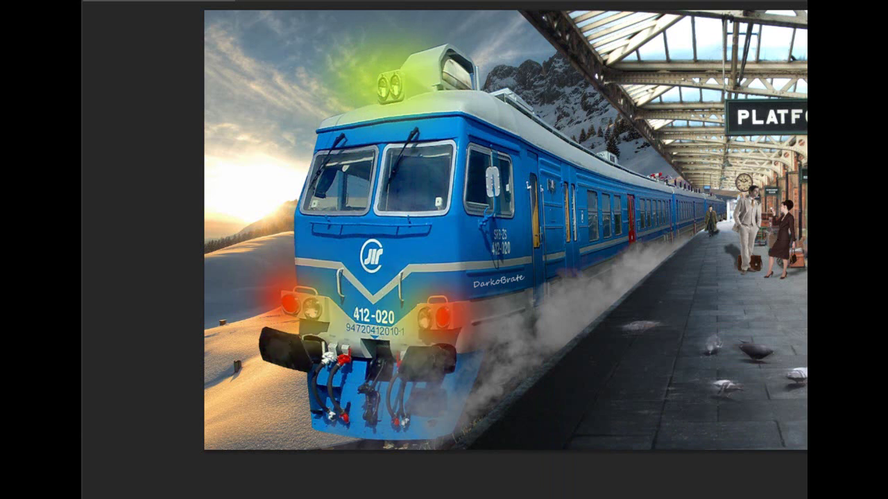